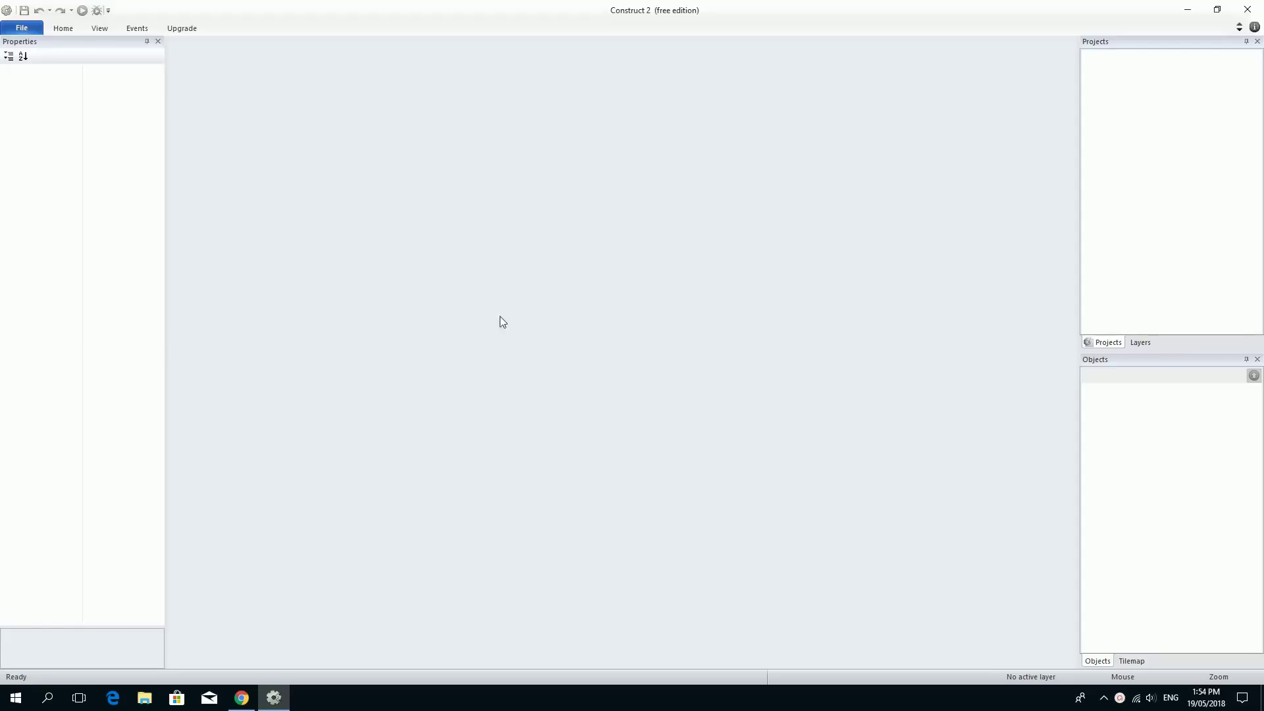
Start a new empty project from the File > New template dialog.
left_click(24, 30)
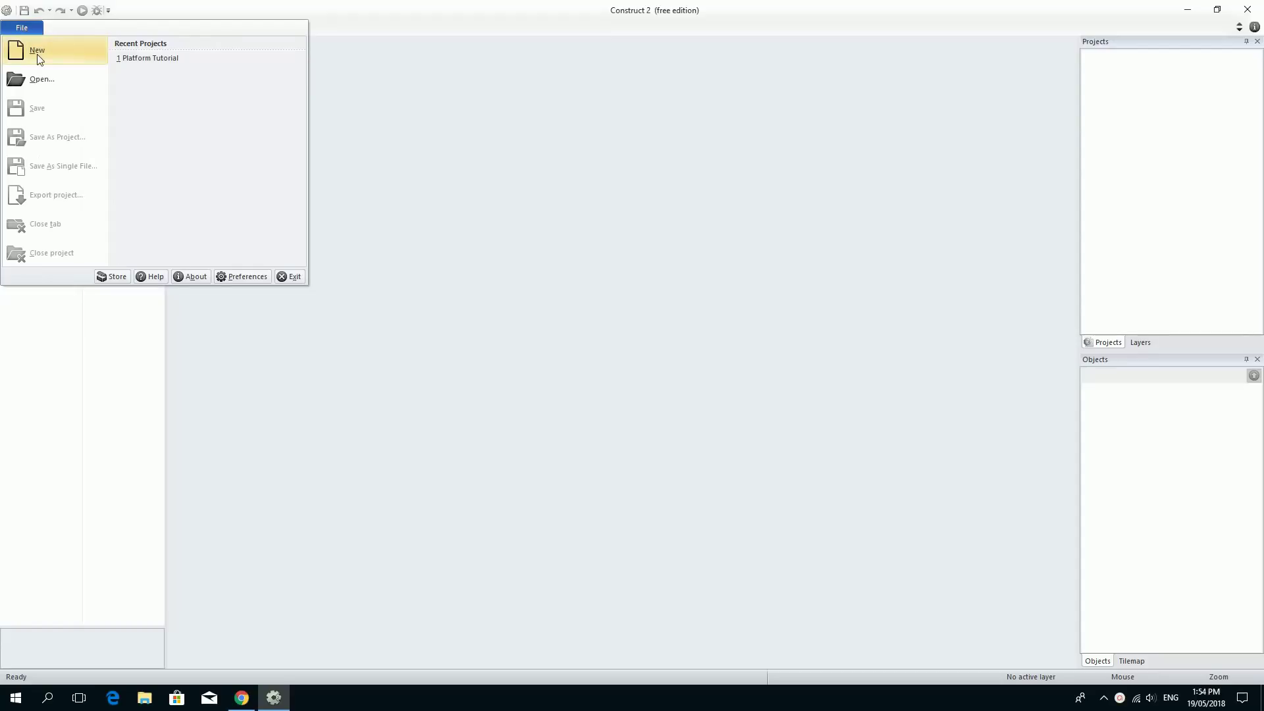
left_click(34, 52)
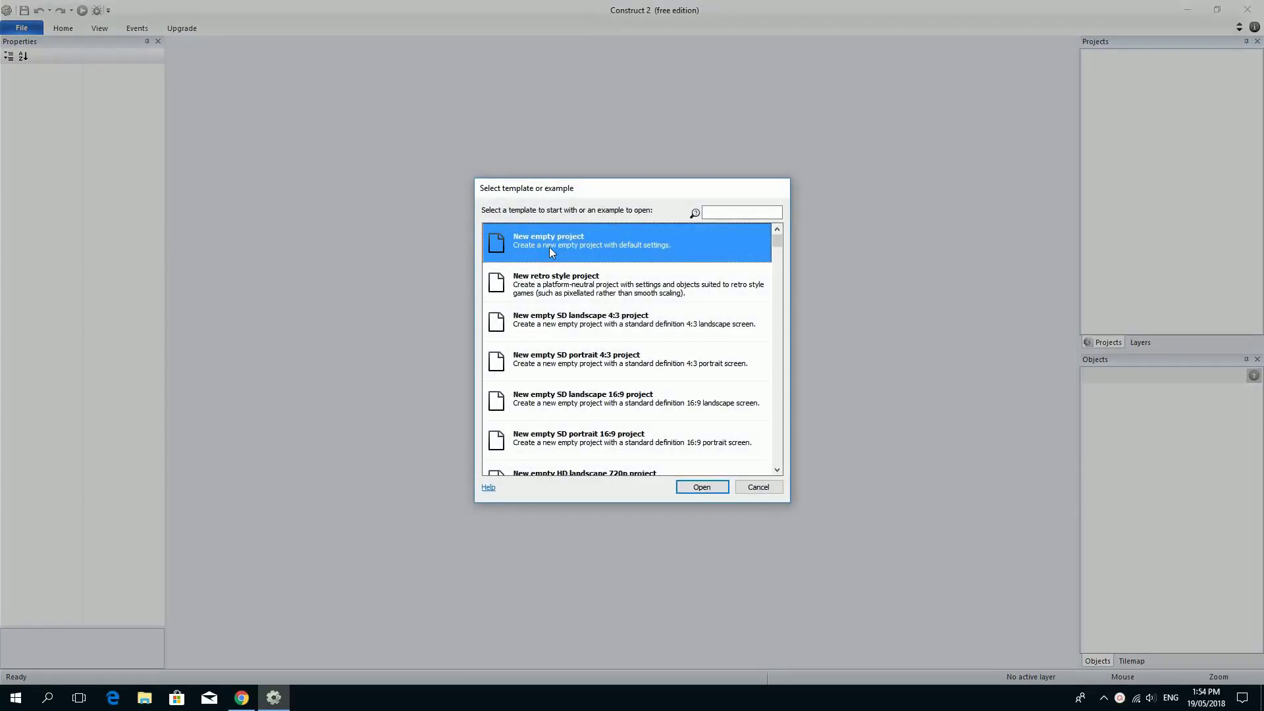
double_click(549, 247)
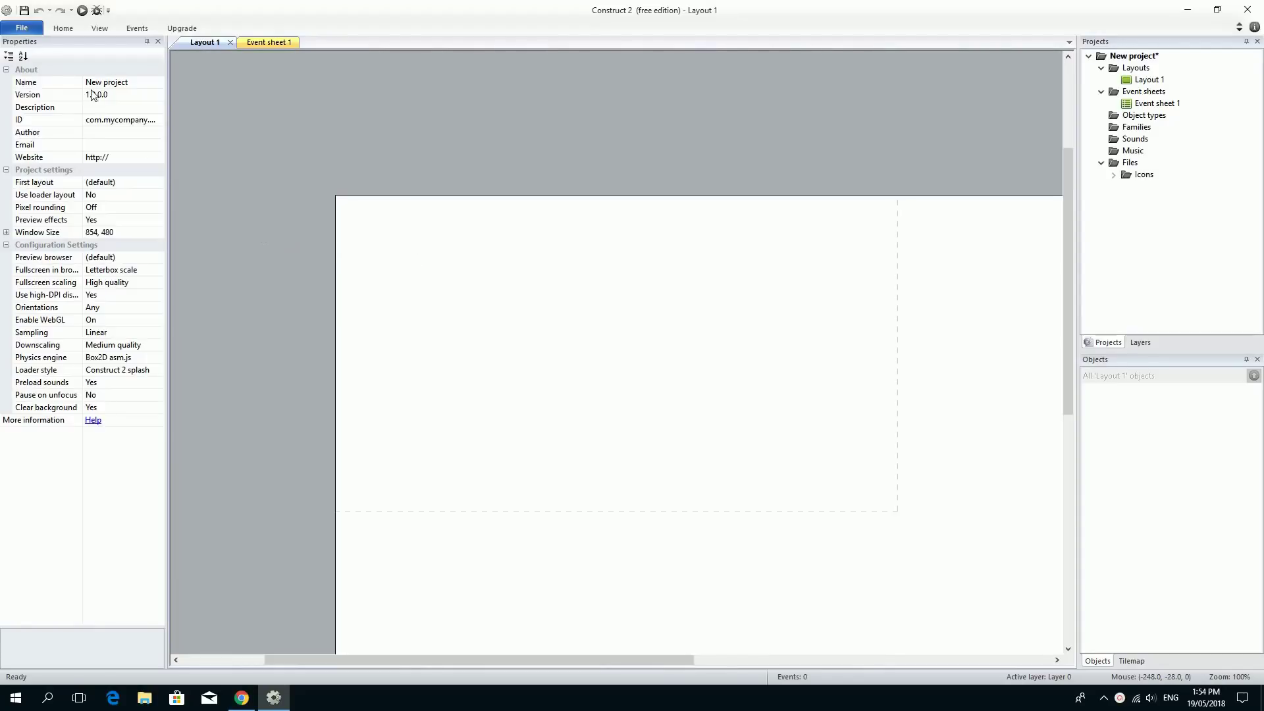
Set the project's Name property to 'Space Invader'.
left_click(131, 85)
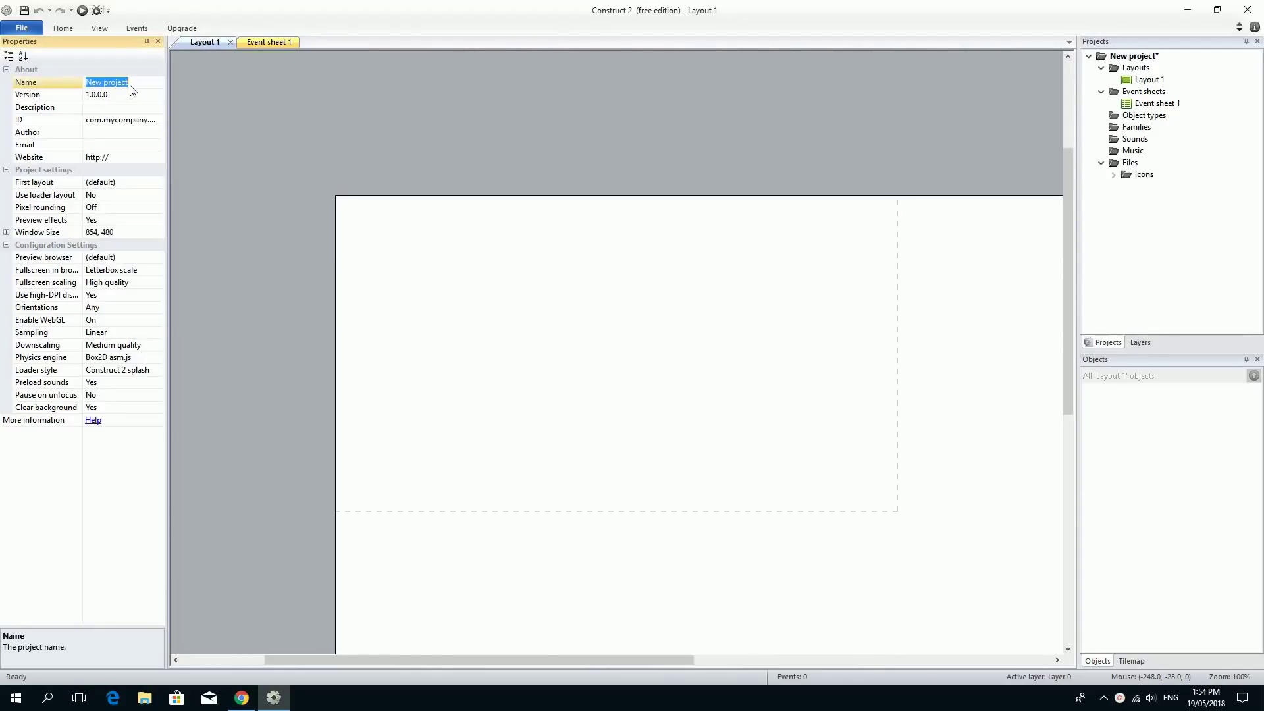
type("Space Invader")
key("Return")
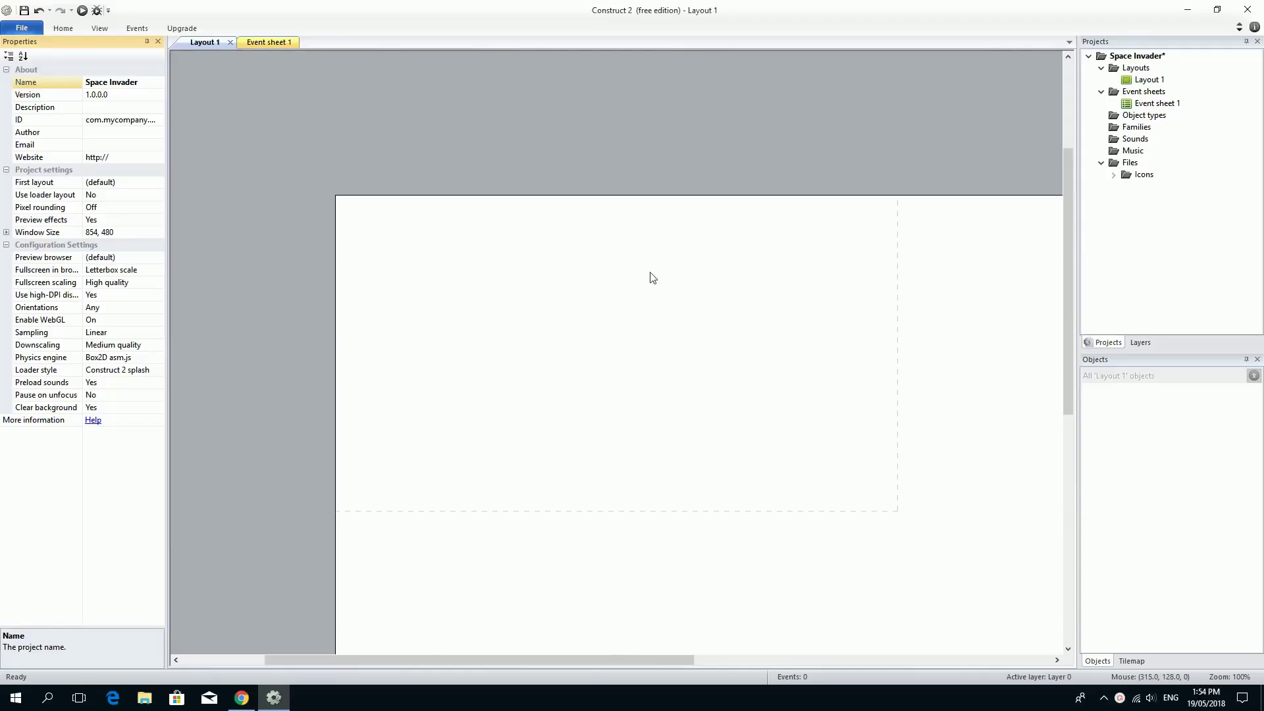
Bring the browser forward and preview the first 'space ship sprite' image result.
left_click_drag(1263, 197, 630, 5)
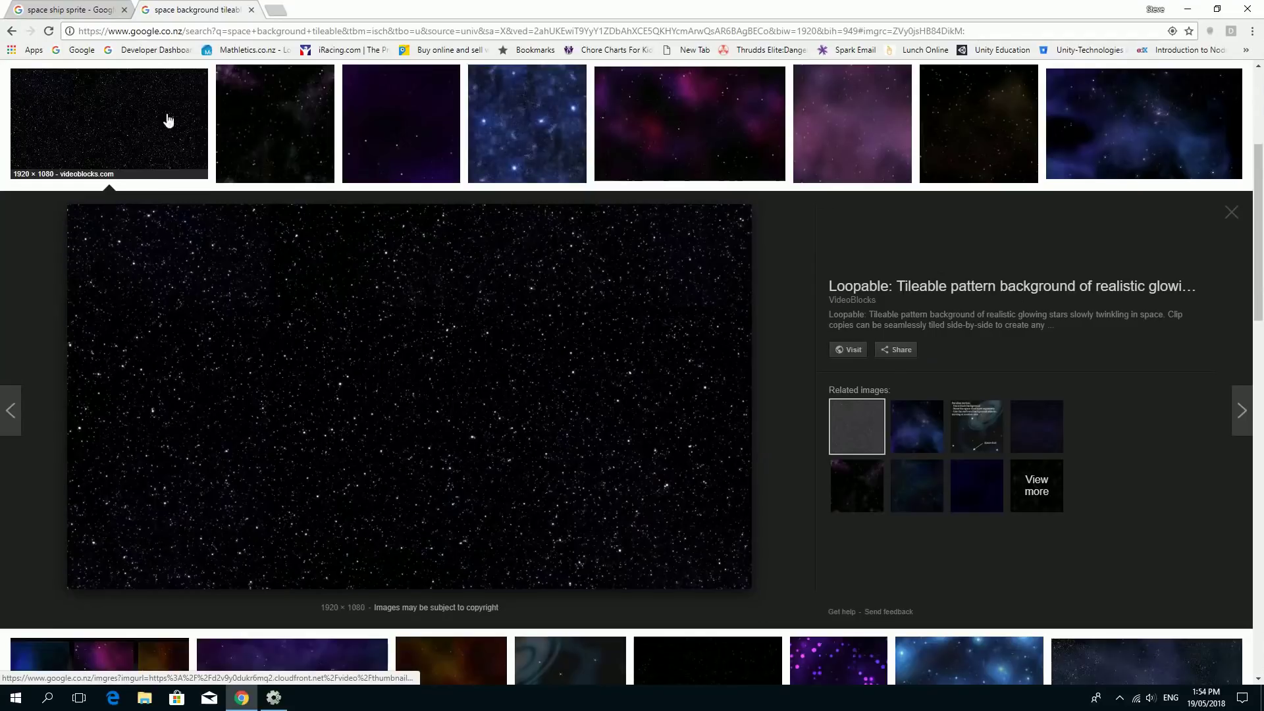
left_click(90, 15)
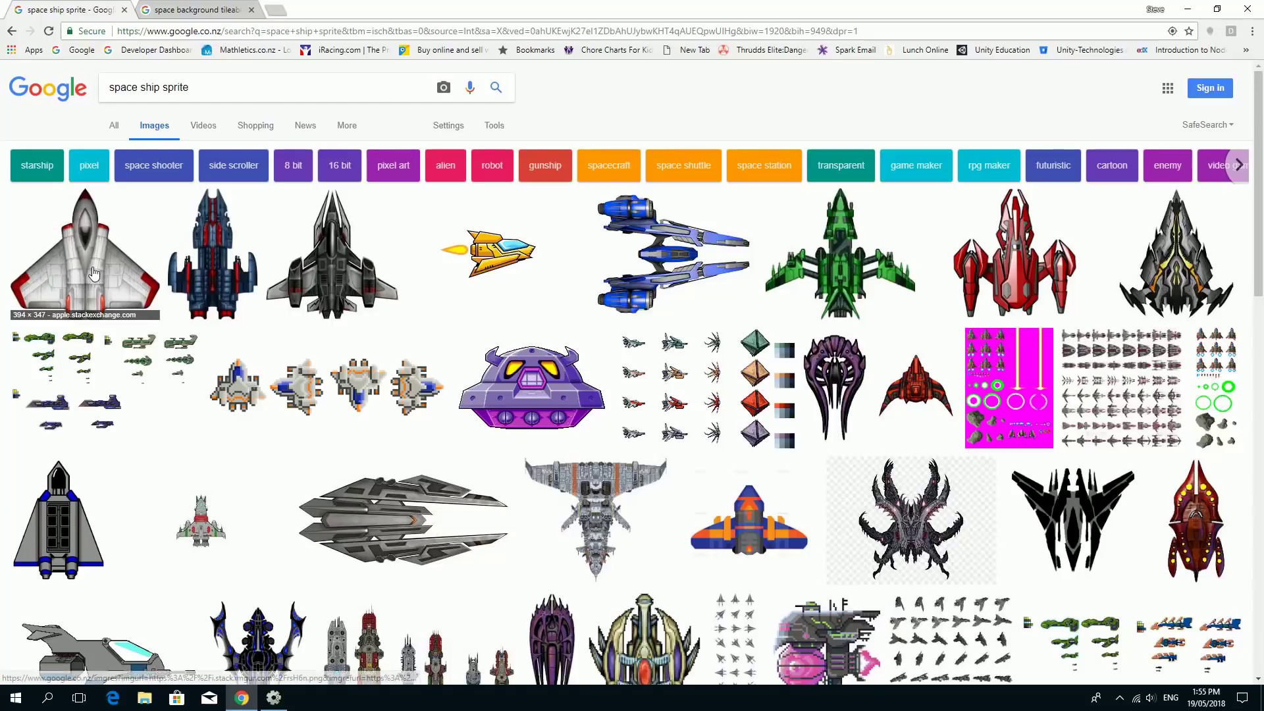
left_click(95, 273)
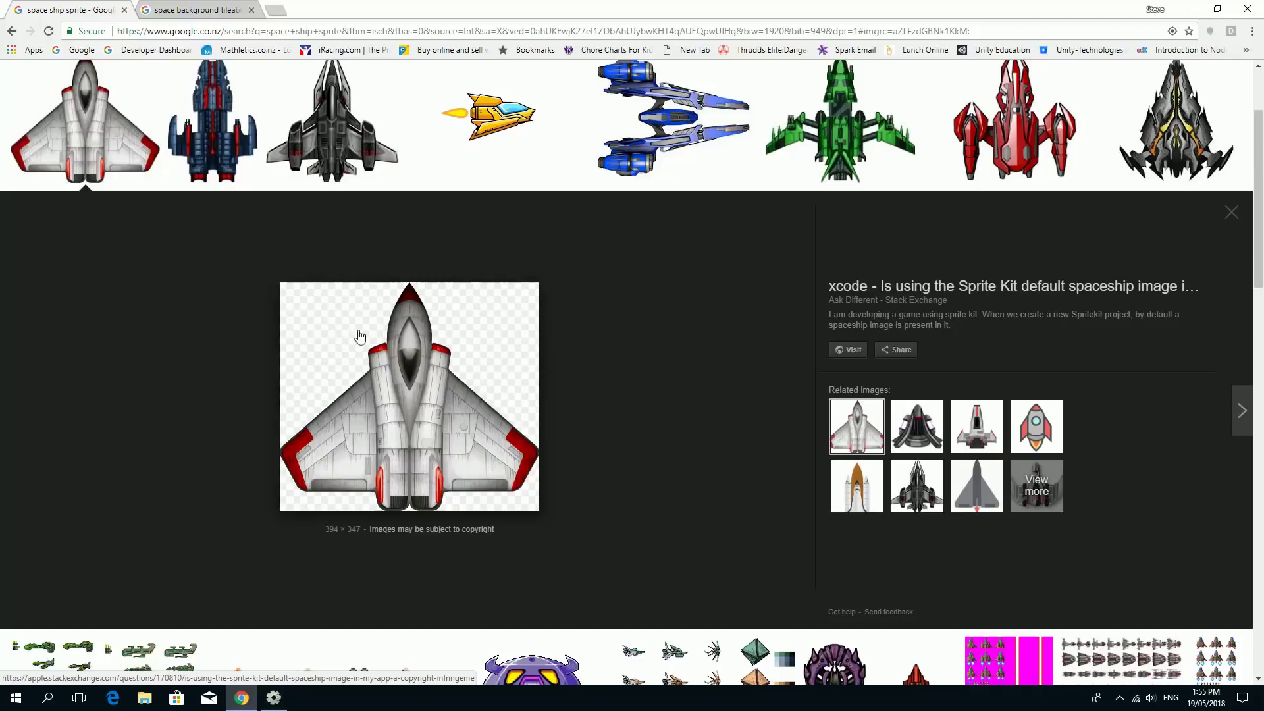
Save the spaceship image to the Desktop as 'ship'.
right_click(413, 378)
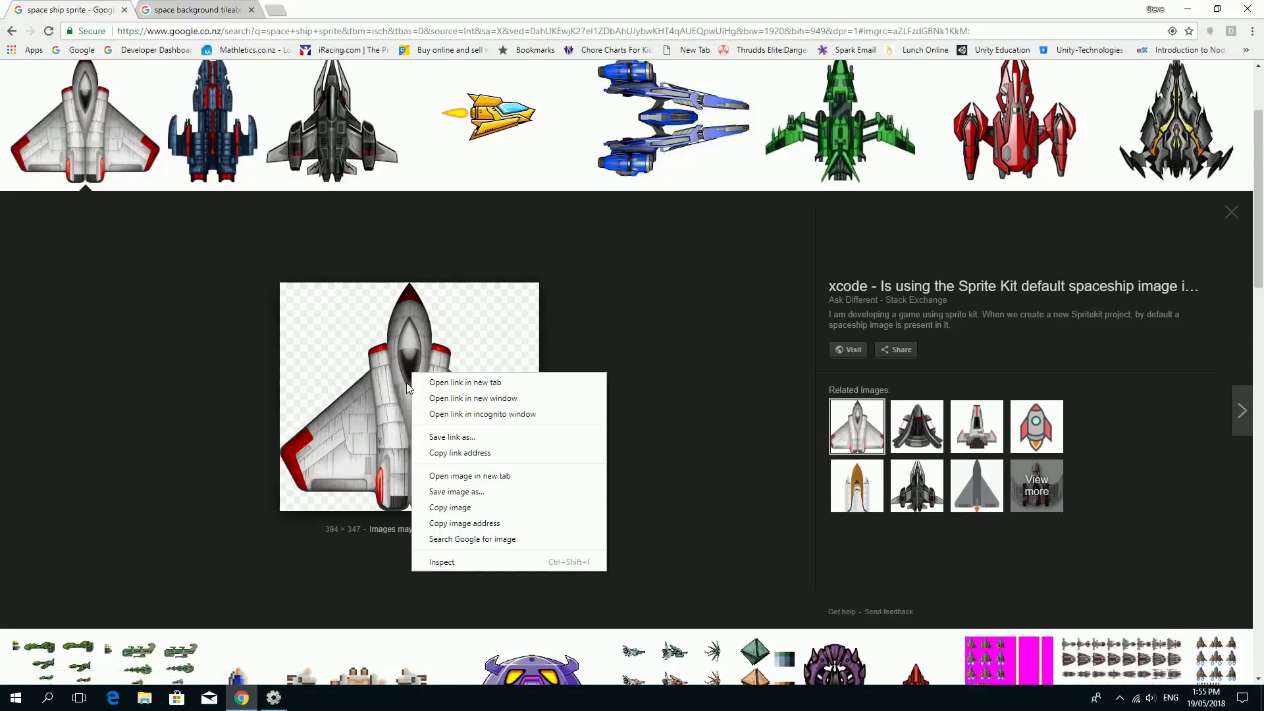
left_click(461, 492)
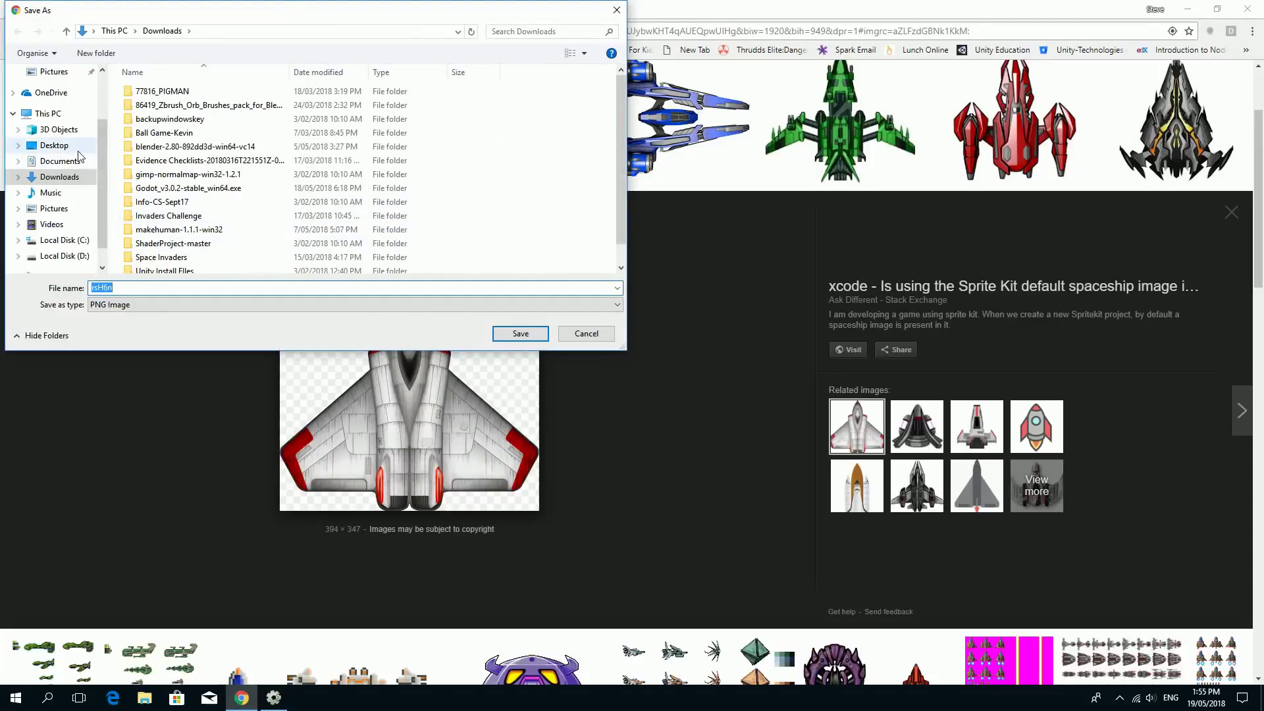
left_click(54, 146)
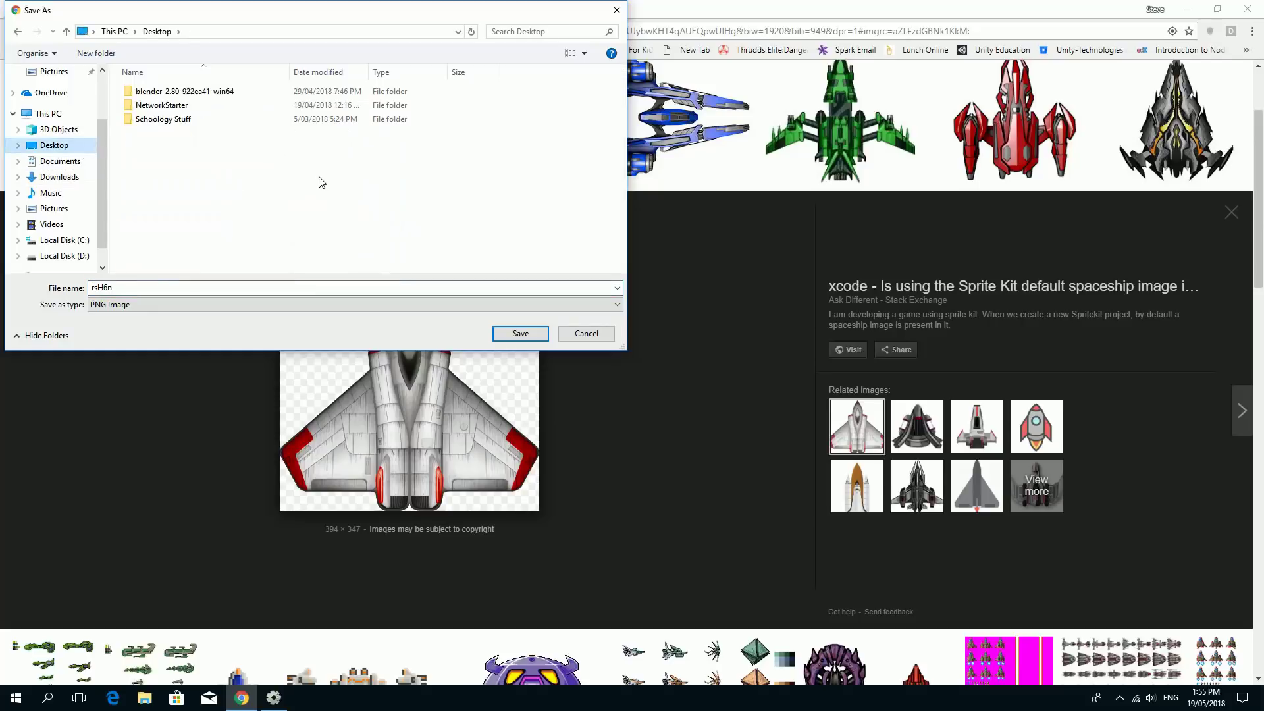
left_click(113, 290)
double_click(122, 288)
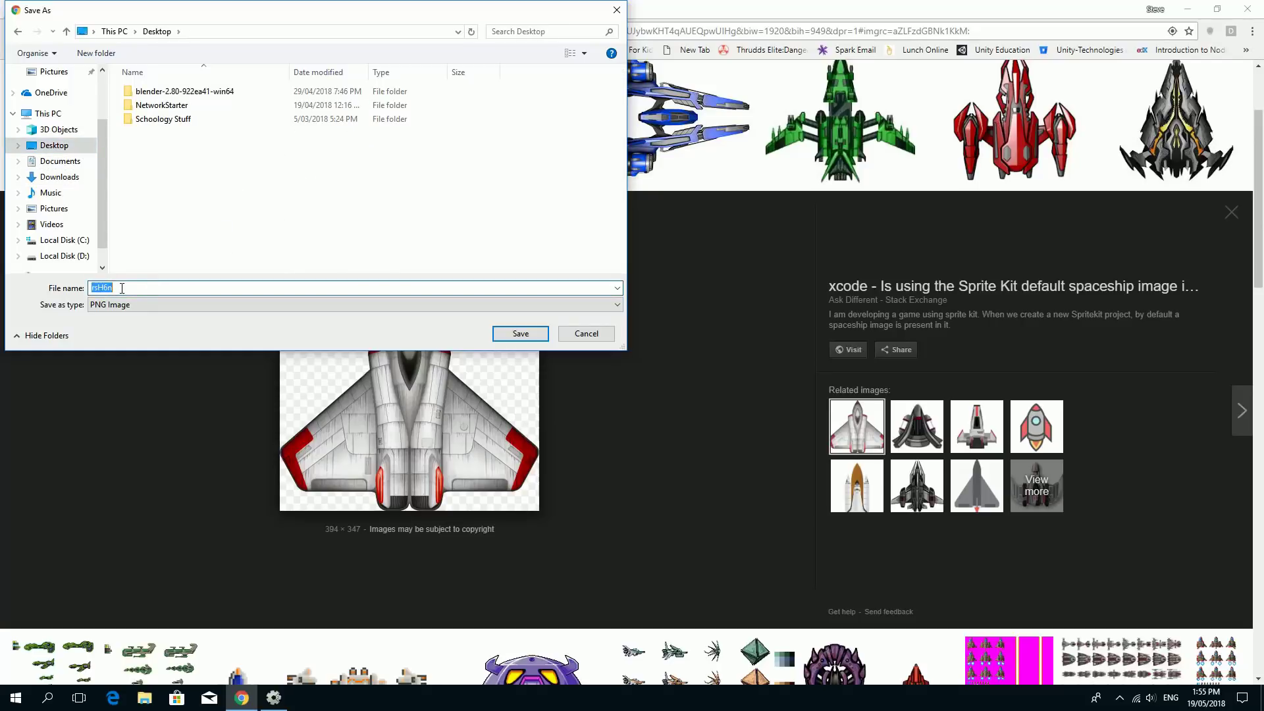
type("ship")
key("Return")
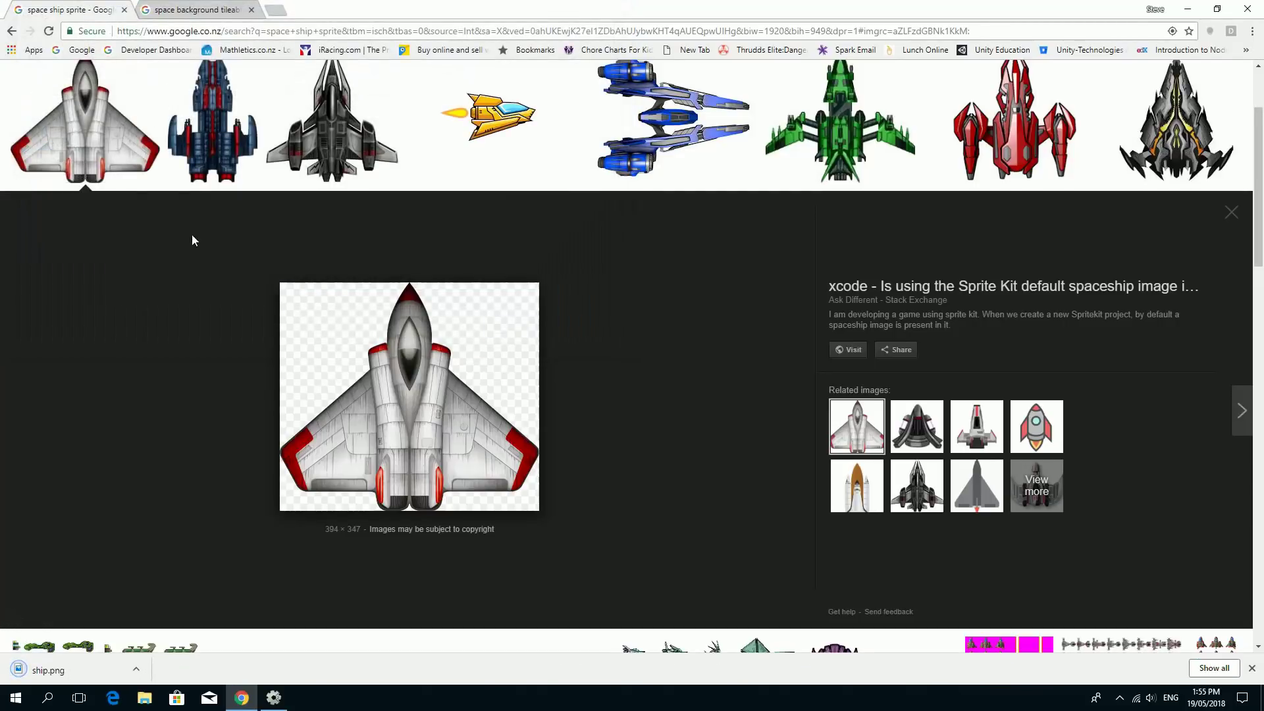
Browse the 'space background tileable' results to find the starfield image.
left_click(213, 14)
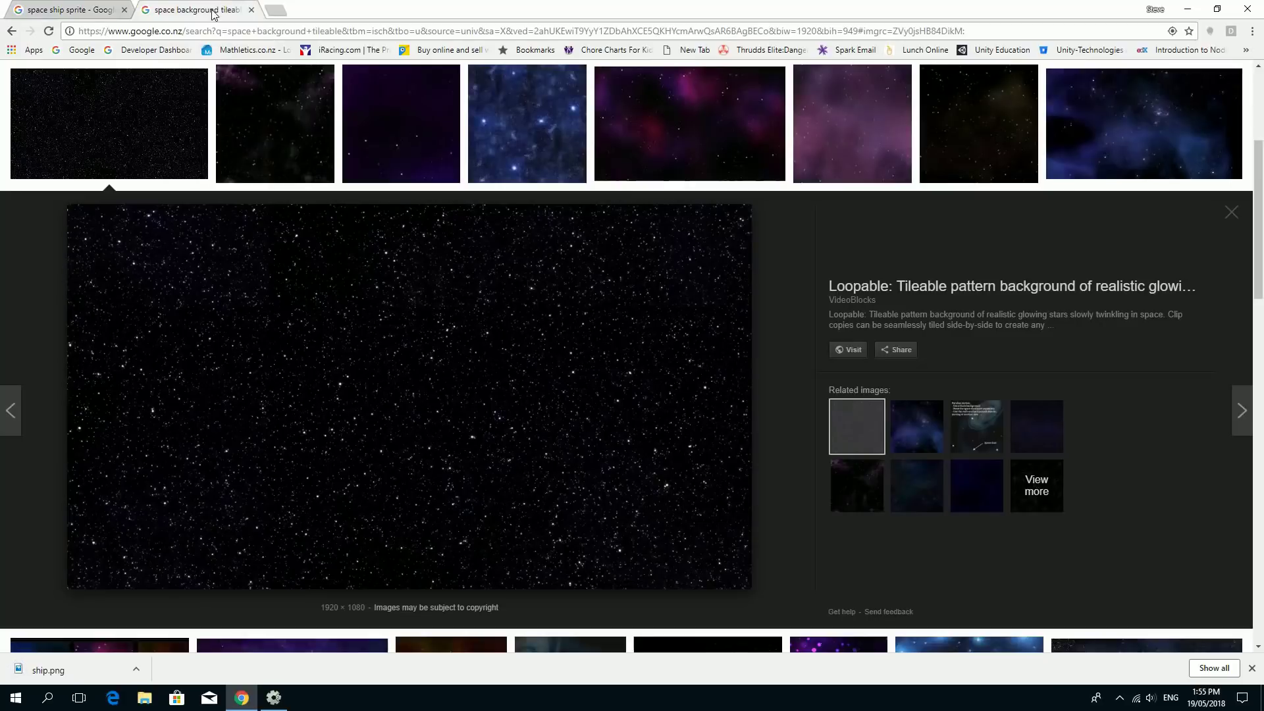
scroll(396, 338, "up", 4)
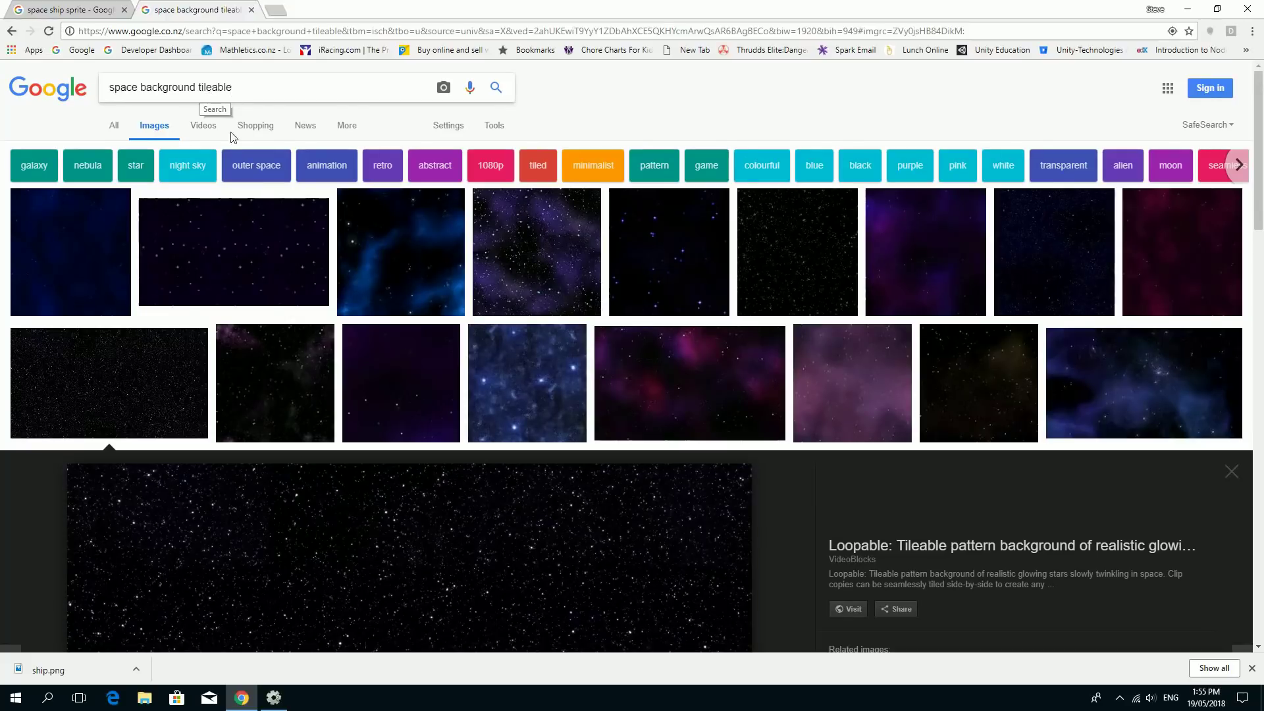
scroll(495, 581, "down", 1)
scroll(496, 581, "down", 2)
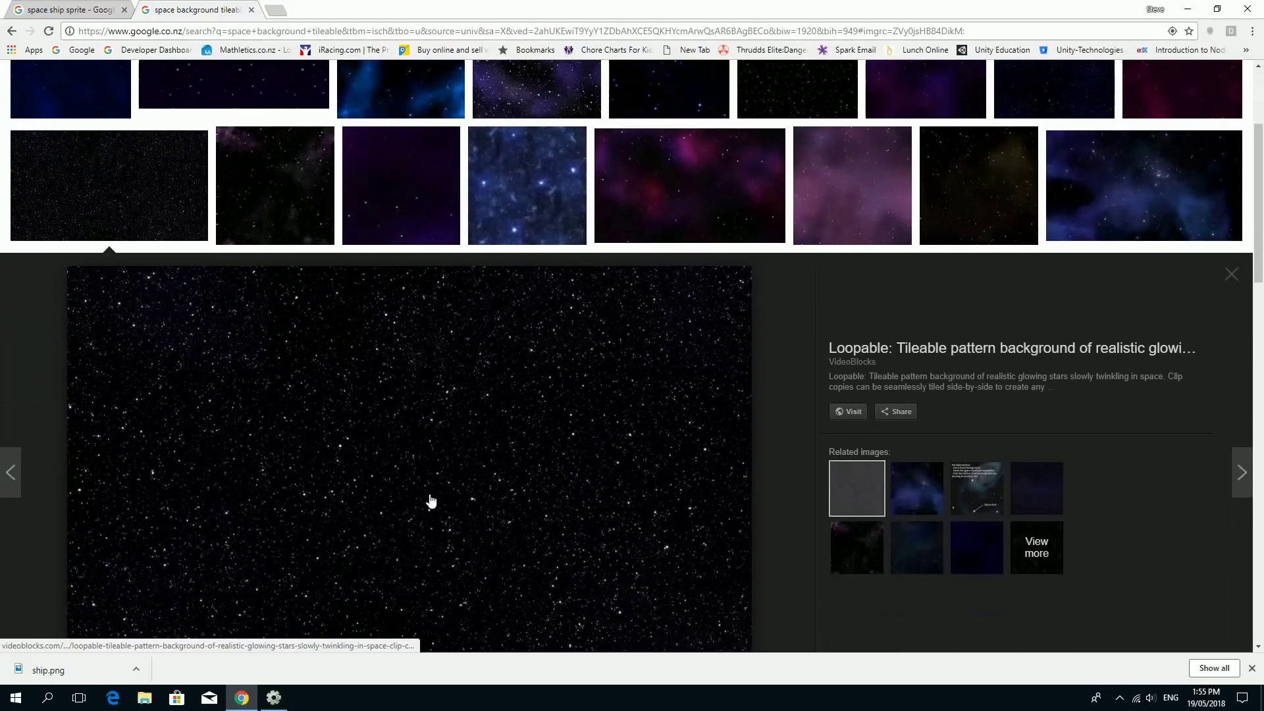
scroll(567, 514, "down", 2)
scroll(567, 513, "up", 1)
scroll(566, 513, "up", 1)
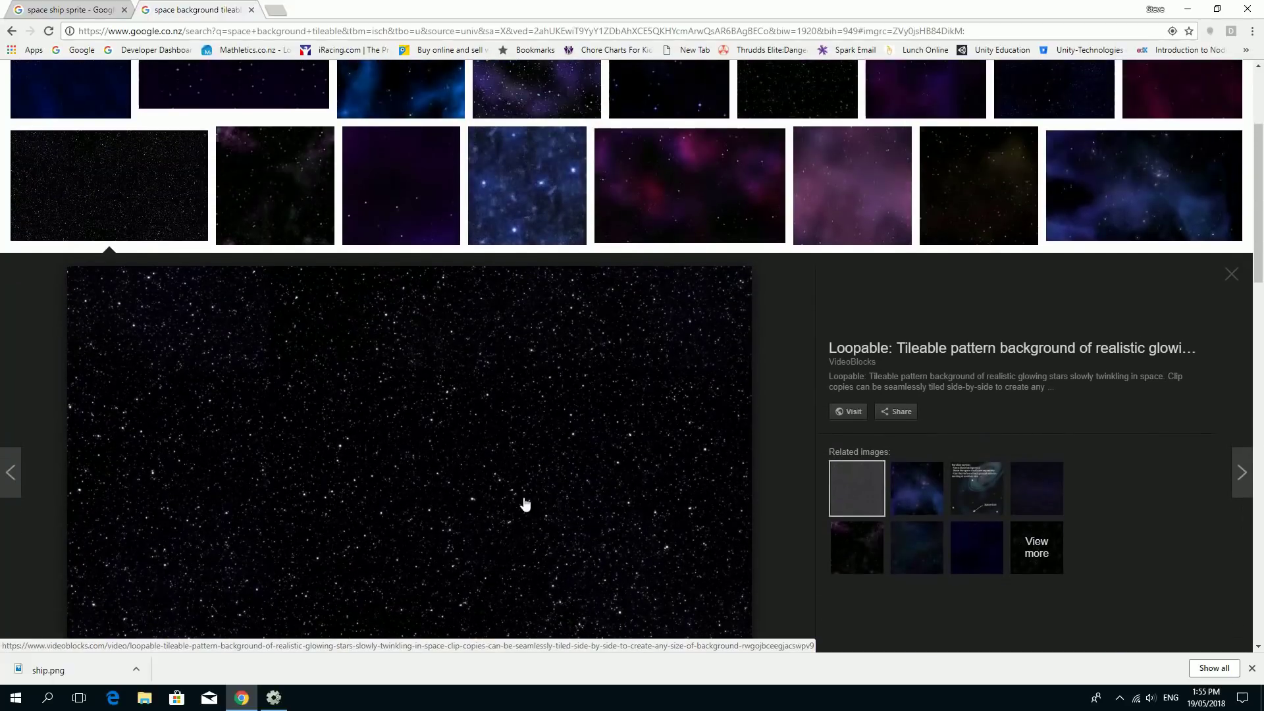
scroll(522, 502, "down", 1)
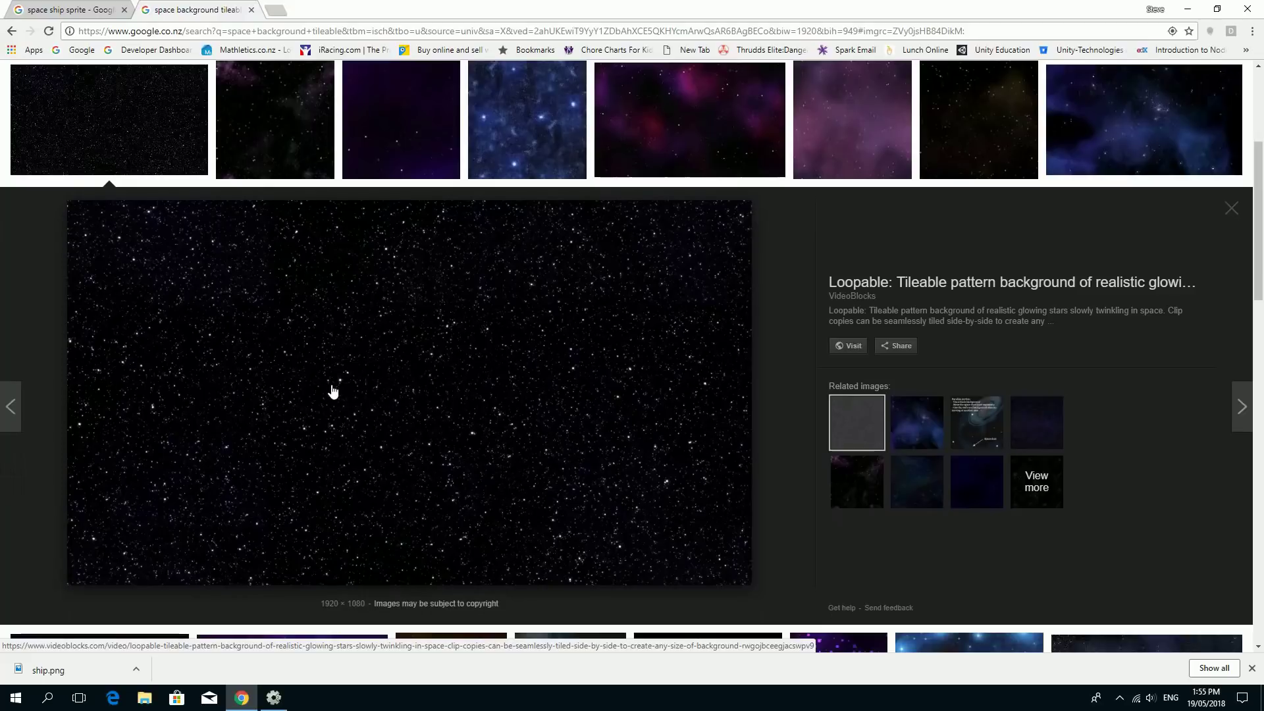
Save the starfield to the Desktop as 'space background' and return to Construct 2.
right_click(398, 381)
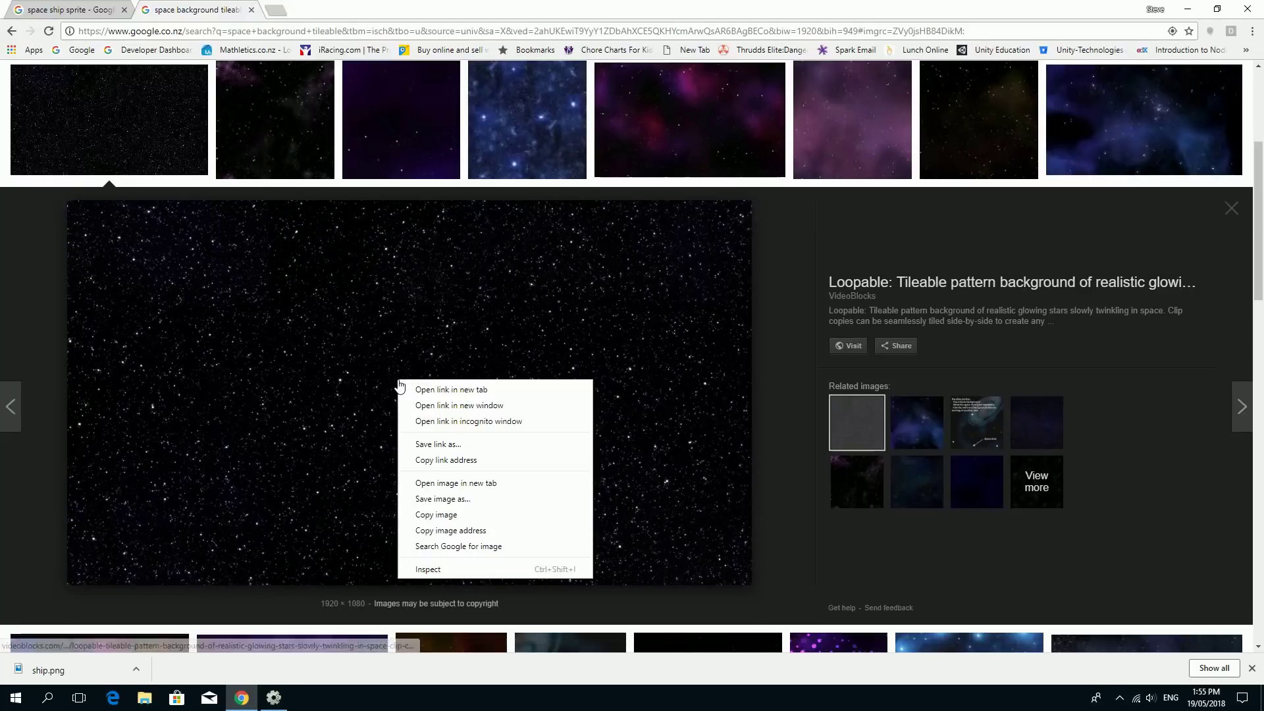
left_click(428, 499)
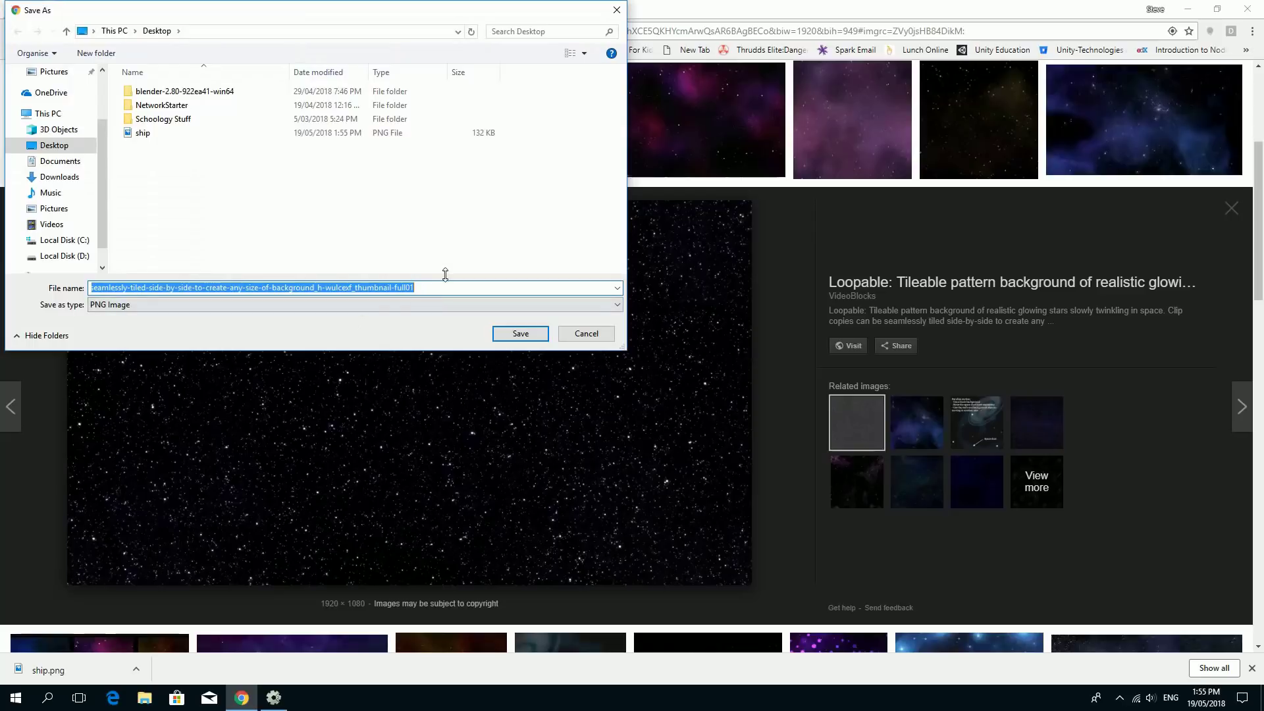
type("space background")
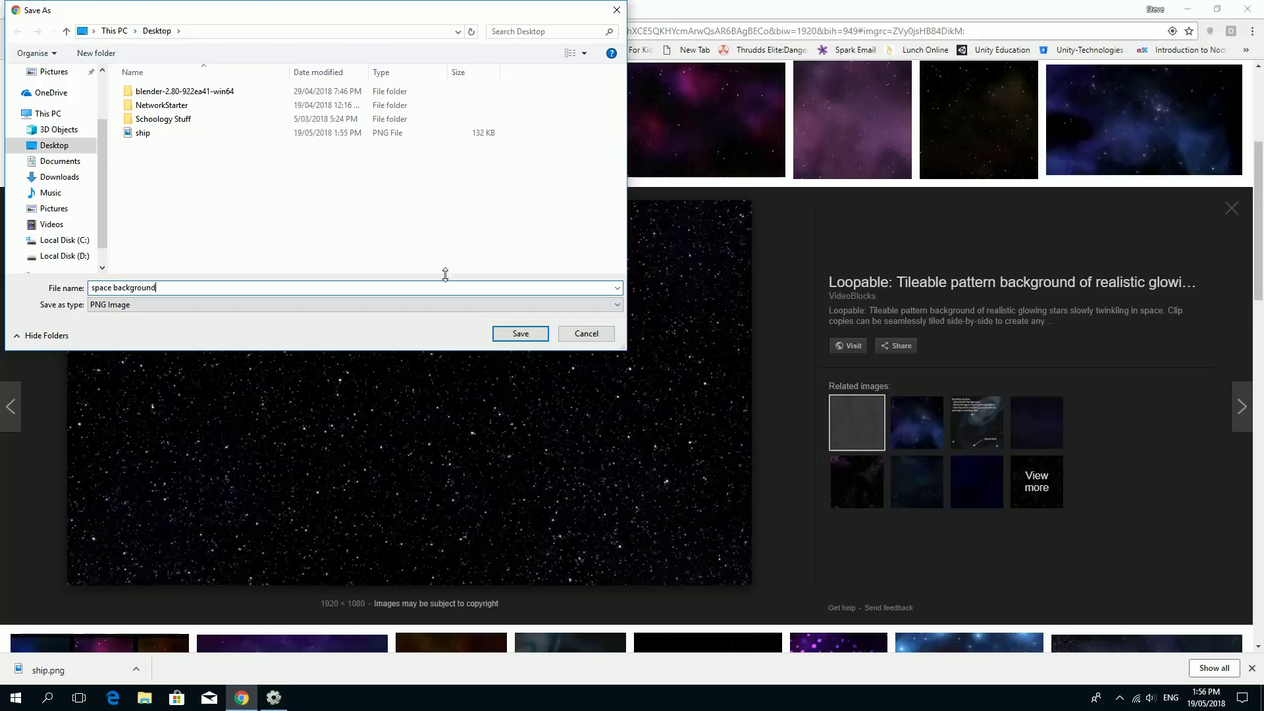
key("Return")
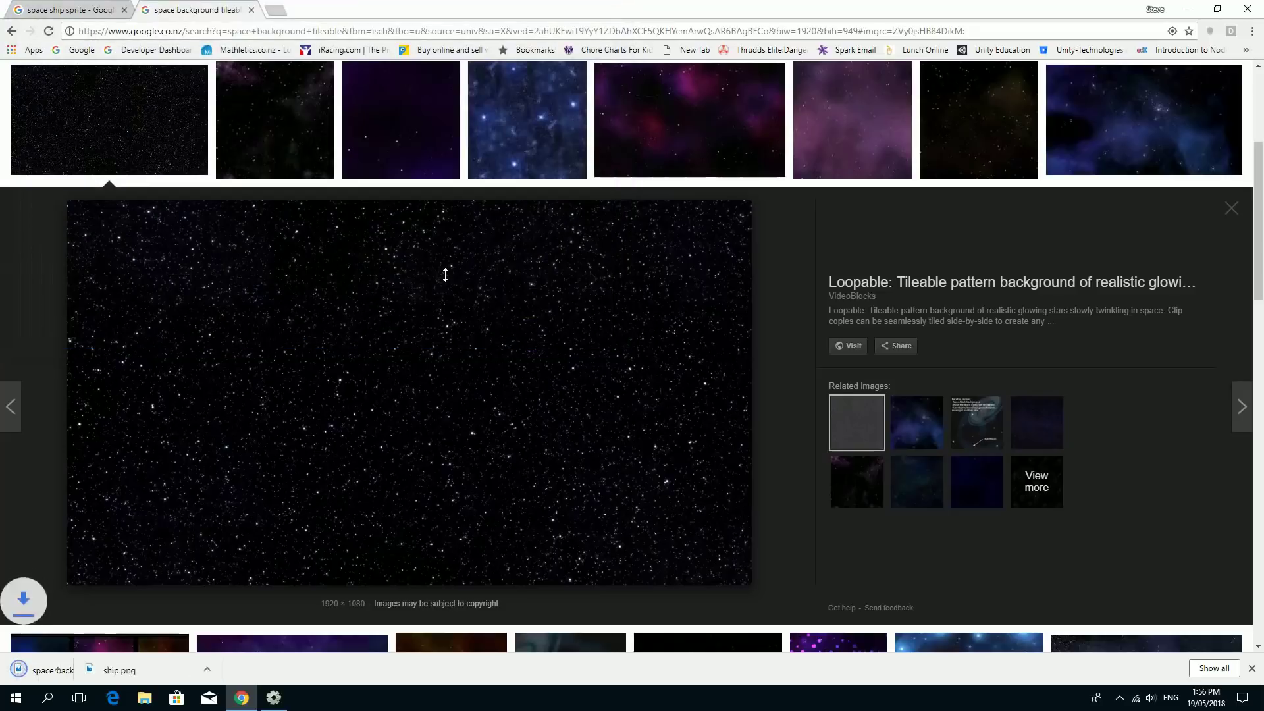
left_click(275, 699)
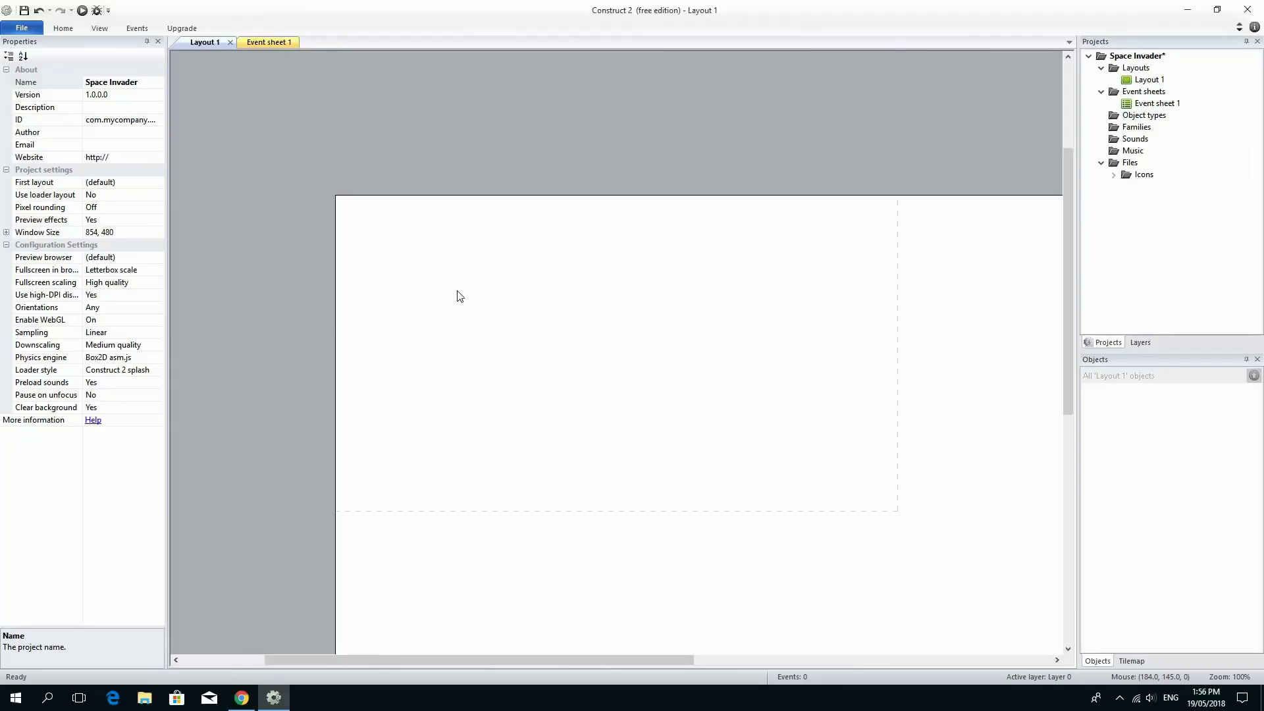
Insert a Tiled Background object and place it on Layout 1.
double_click(398, 271)
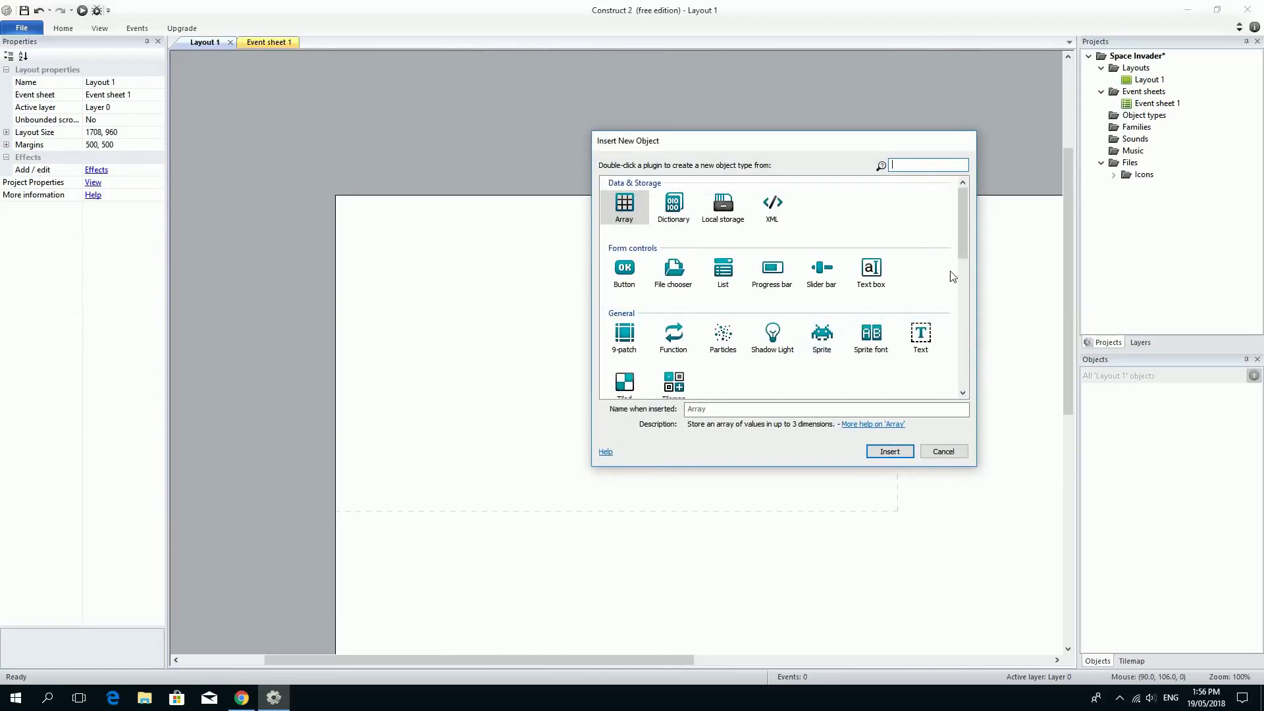
left_click_drag(967, 254, 962, 280)
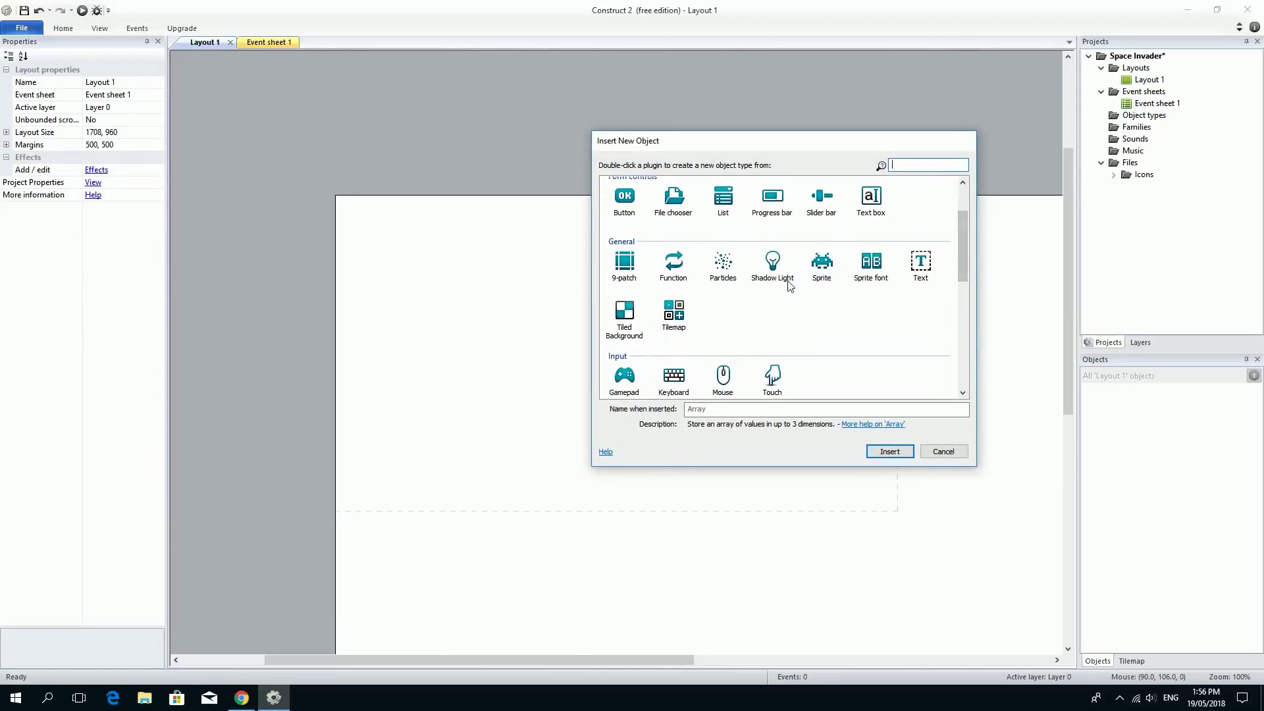
left_click(631, 322)
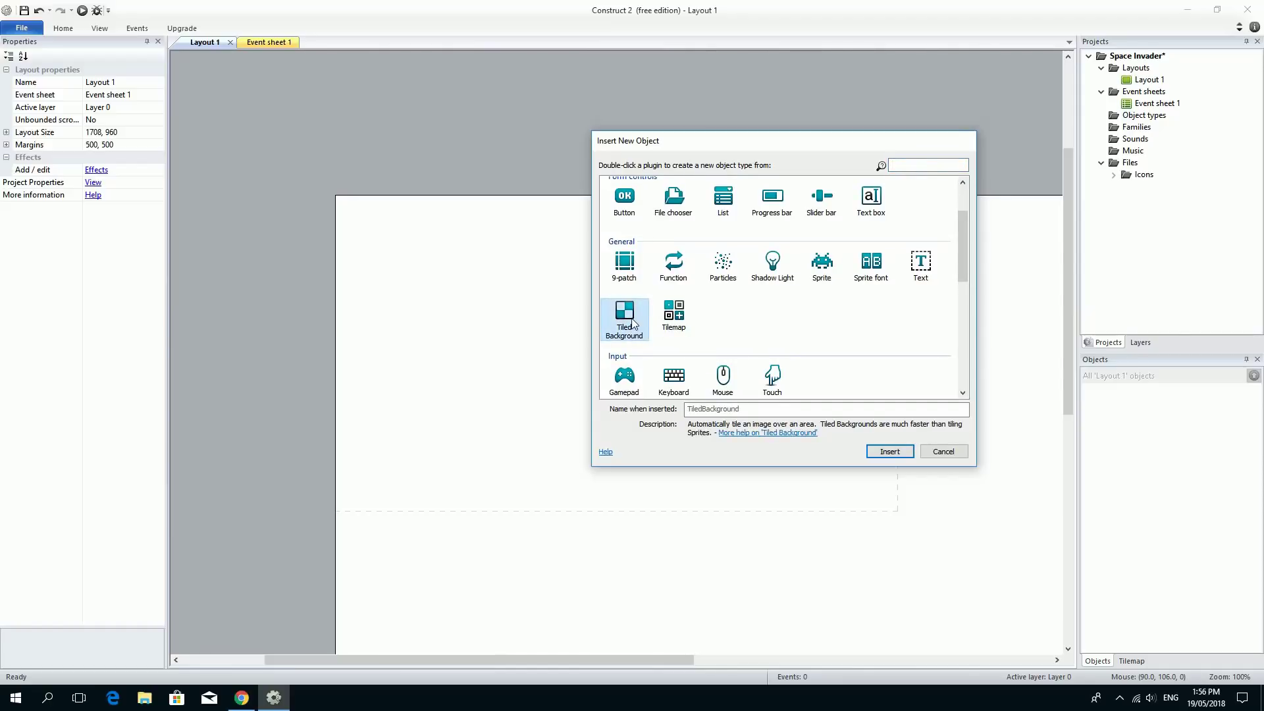
double_click(630, 322)
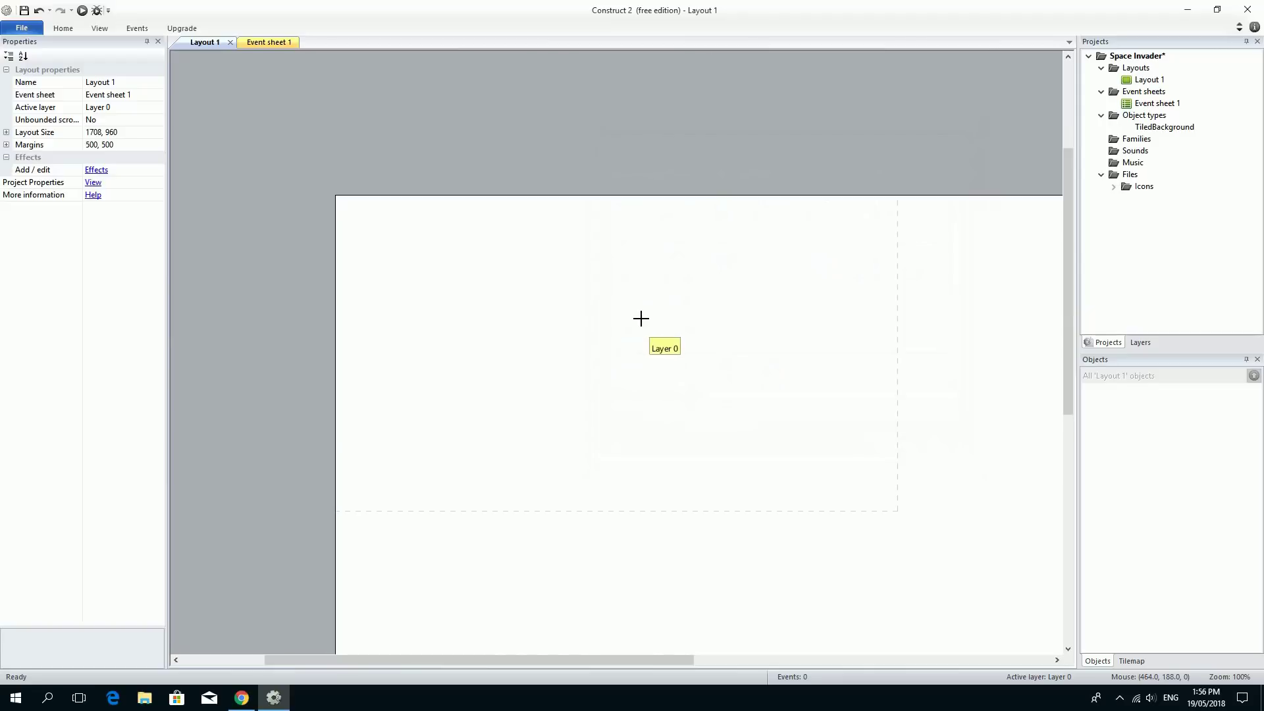
left_click(382, 237)
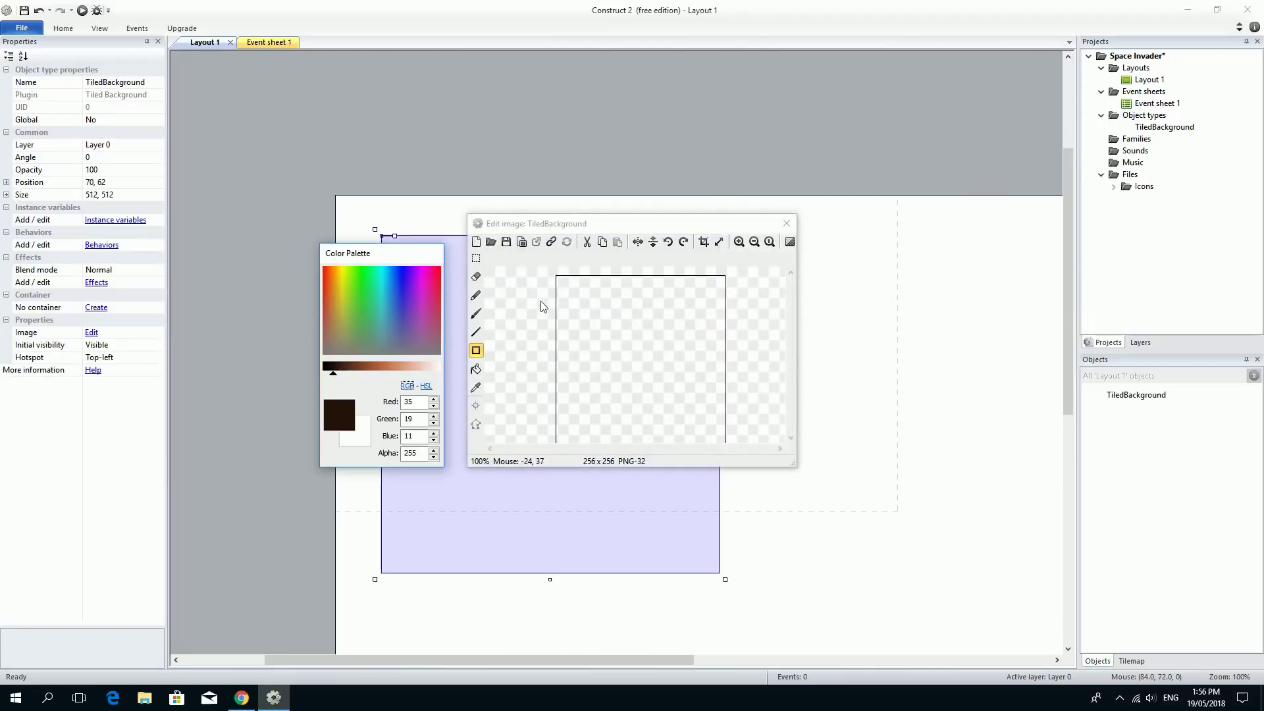
Load the Desktop 'space background' image into the TiledBackground's image editor.
left_click(491, 242)
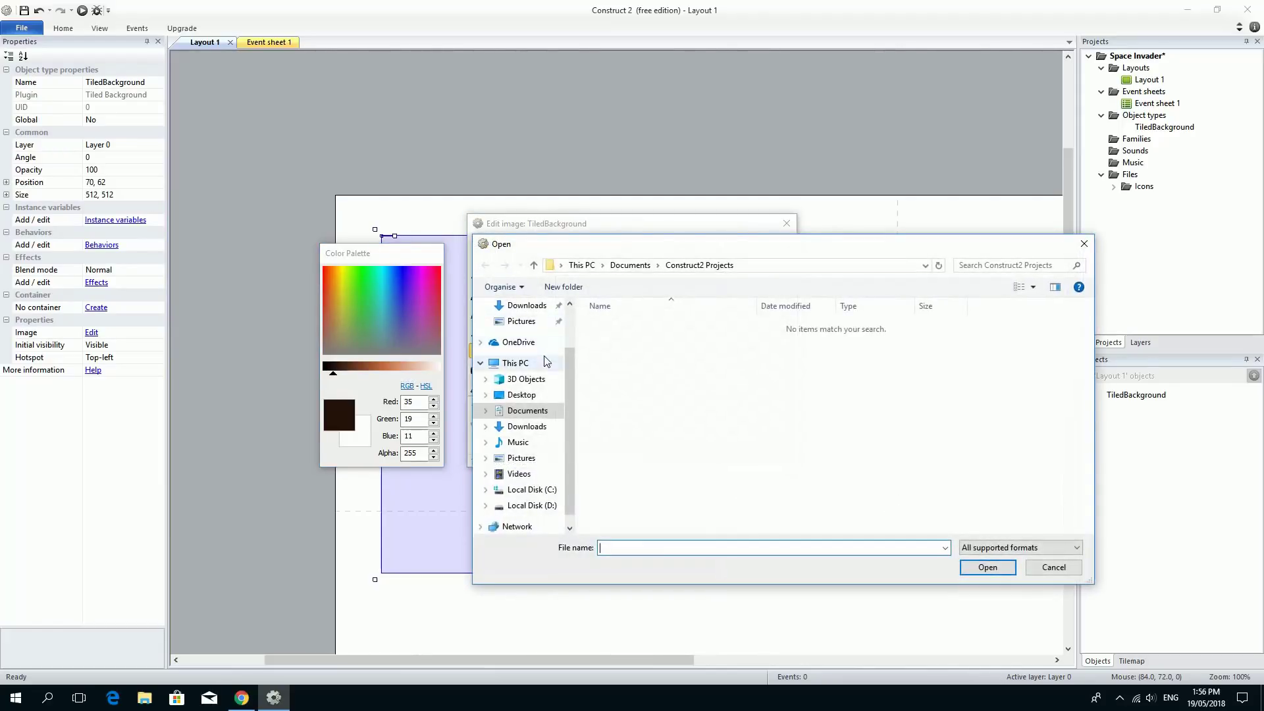
left_click(554, 395)
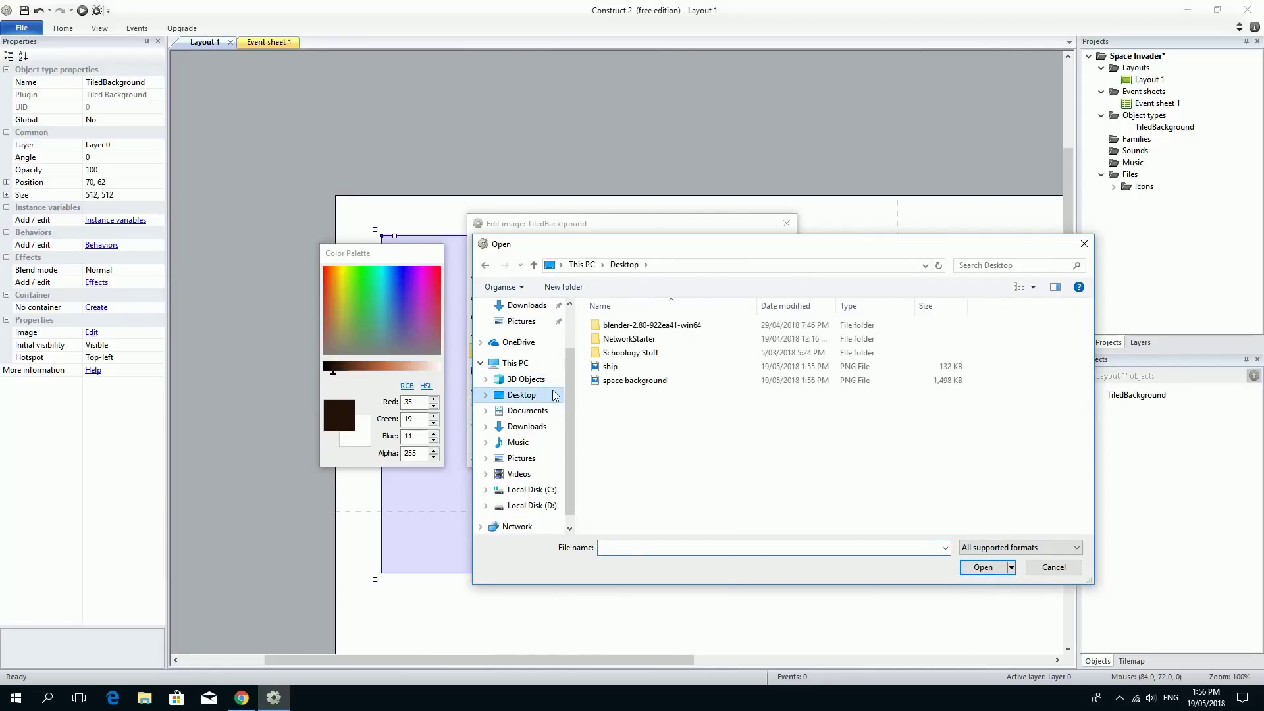
left_click(622, 382)
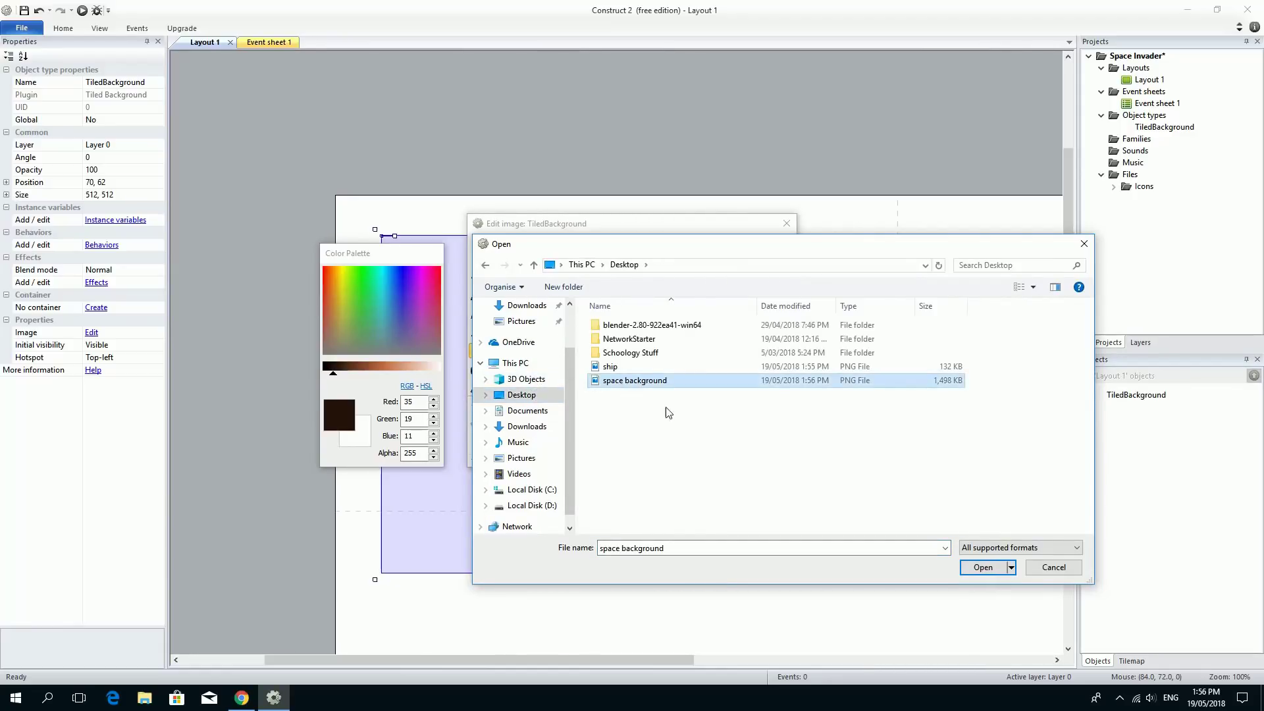
left_click(981, 568)
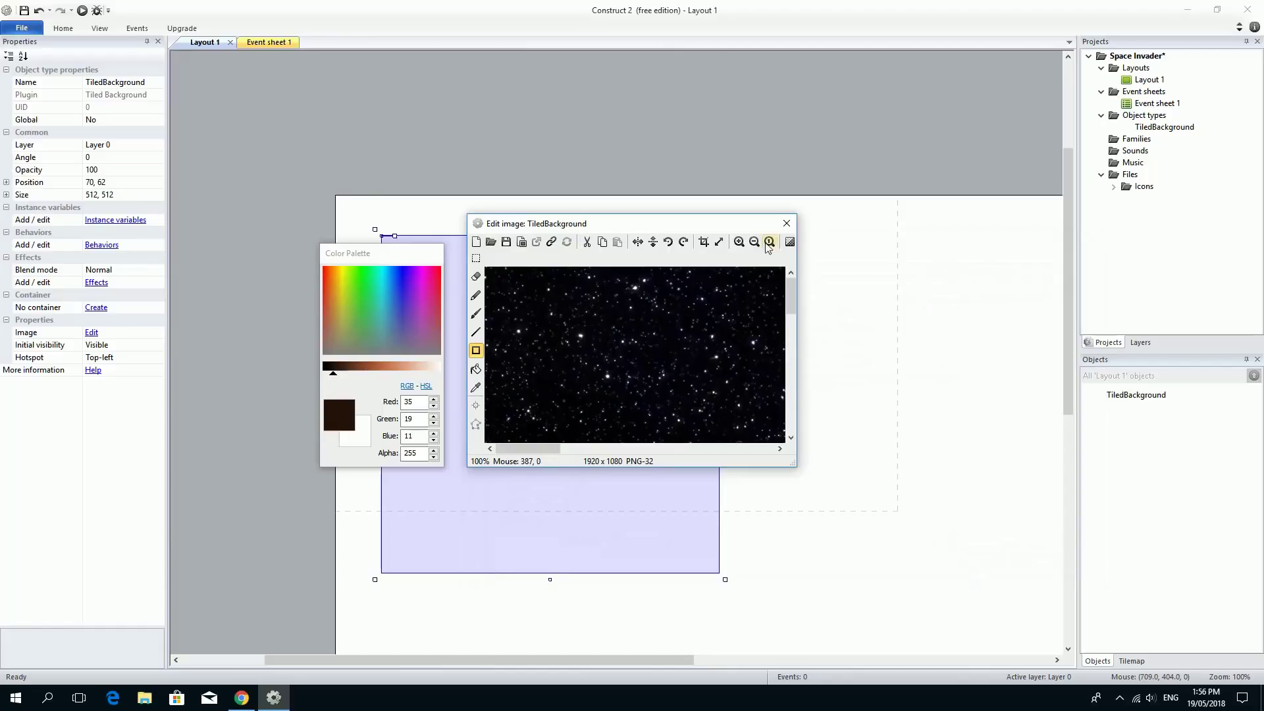
Close the image editor and move the starfield to the layout's top-left corner.
left_click(784, 226)
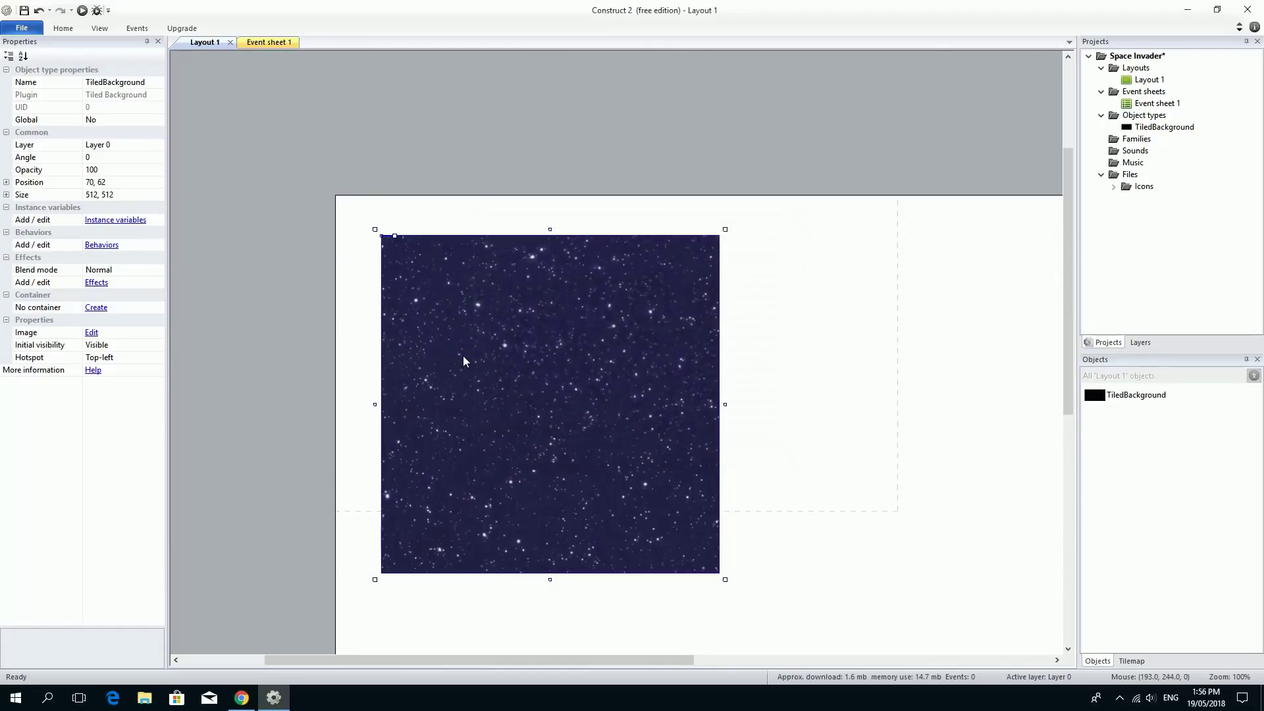
left_click_drag(464, 356, 418, 321)
scroll(474, 359, "down", 1)
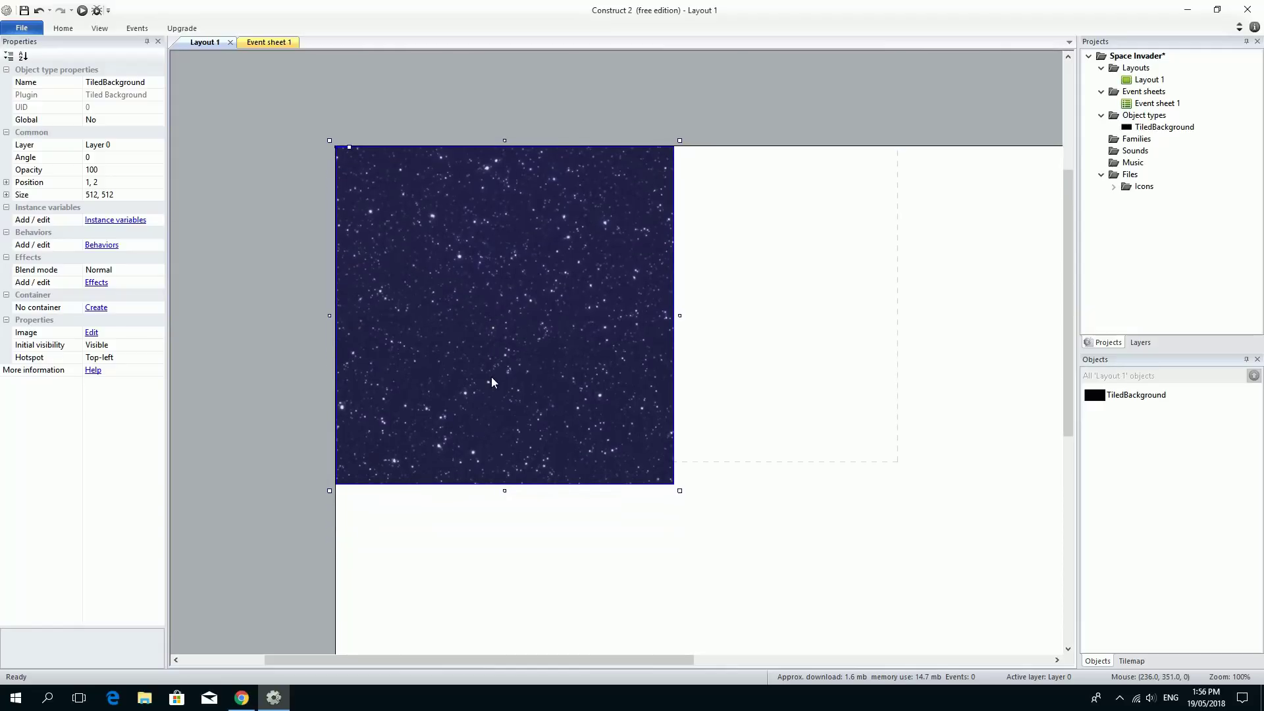
Stretch the starfield by its corner handle to 1421 × 630.
left_click_drag(679, 491, 1047, 550)
scroll(856, 555, "down", 2)
scroll(823, 548, "up", 1)
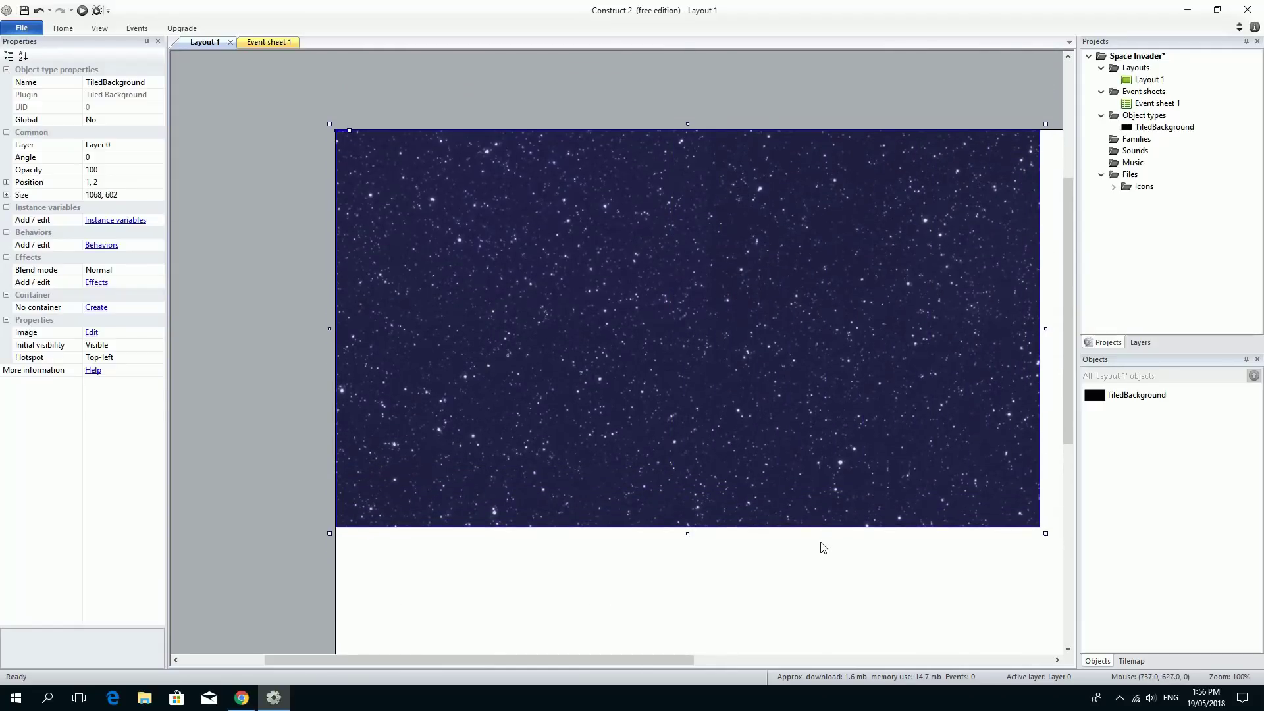
scroll(770, 537, "down", 3, "ctrl")
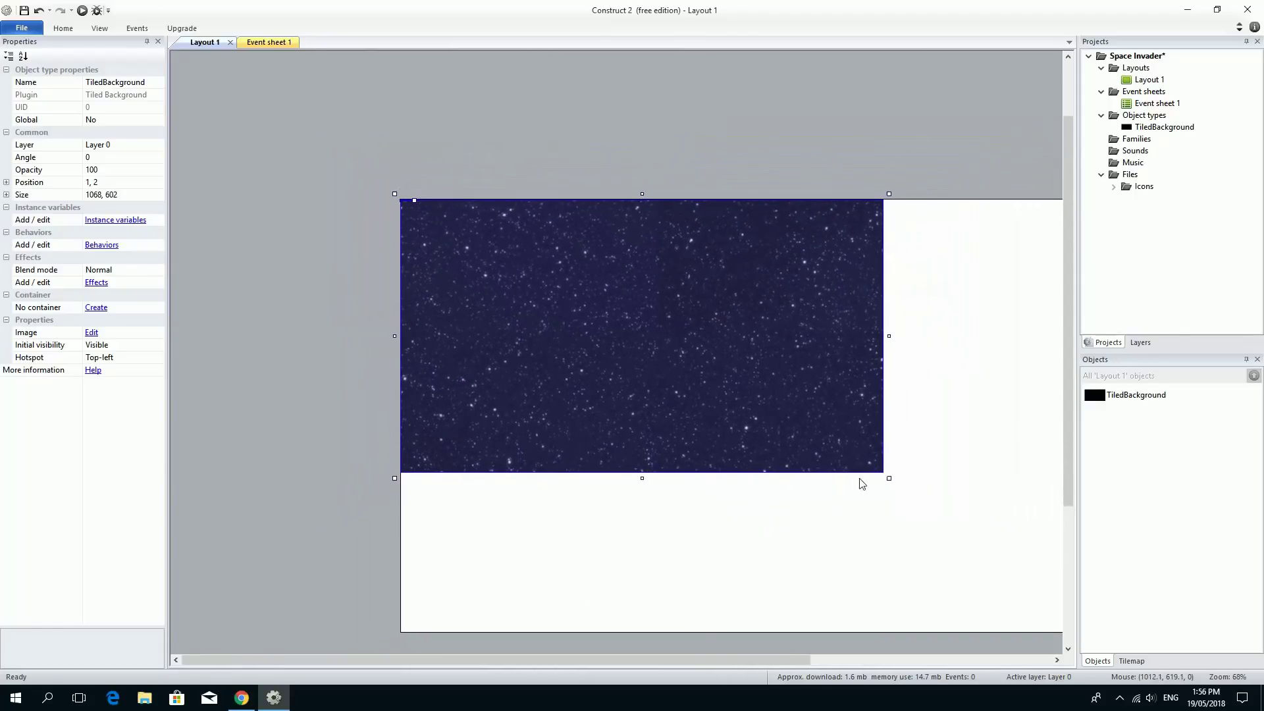
left_click_drag(889, 479, 1047, 490)
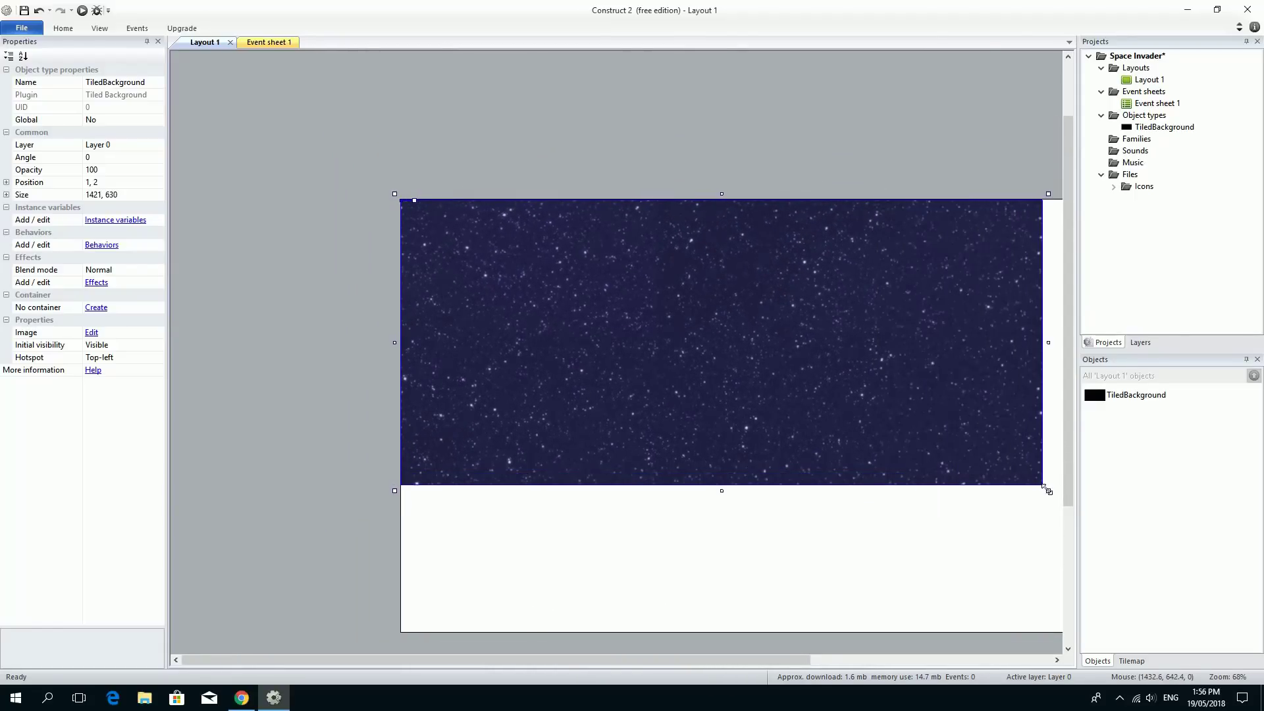
scroll(818, 512, "down", 1, "ctrl")
scroll(817, 512, "down", 1, "ctrl")
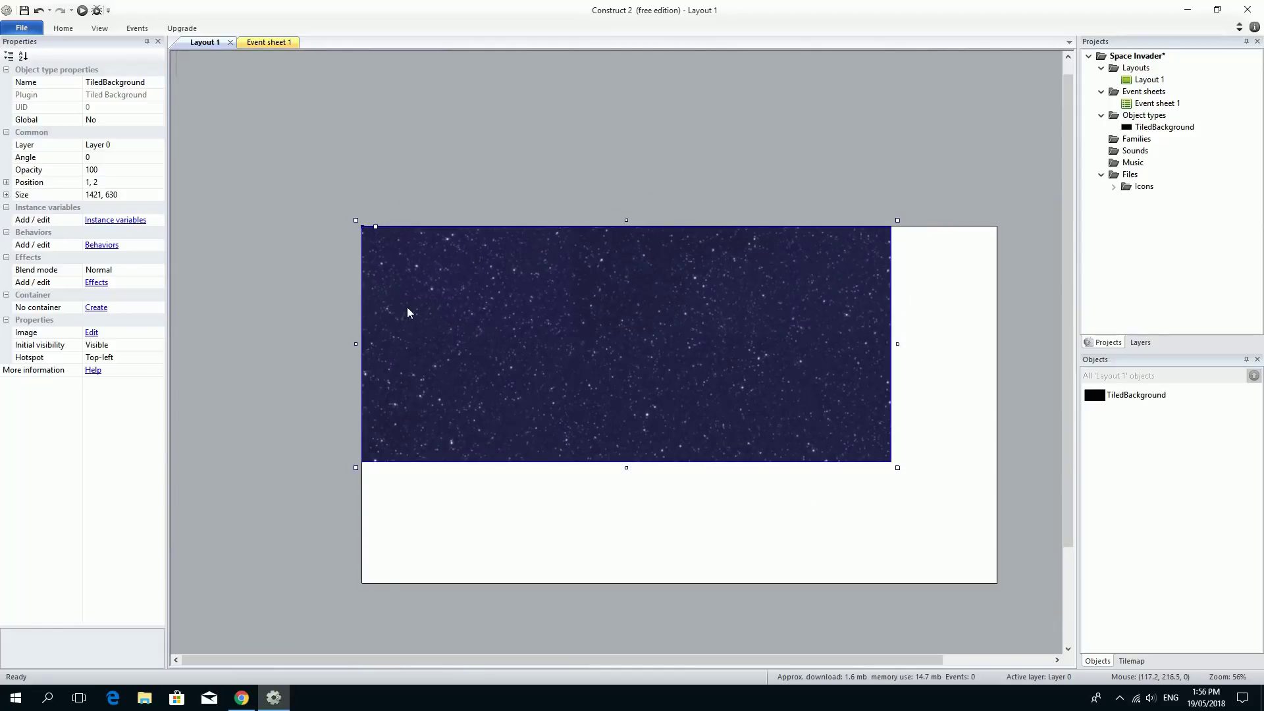
Set the starfield's Size to 1708, 960 and Position to 0, 0.
left_click(281, 380)
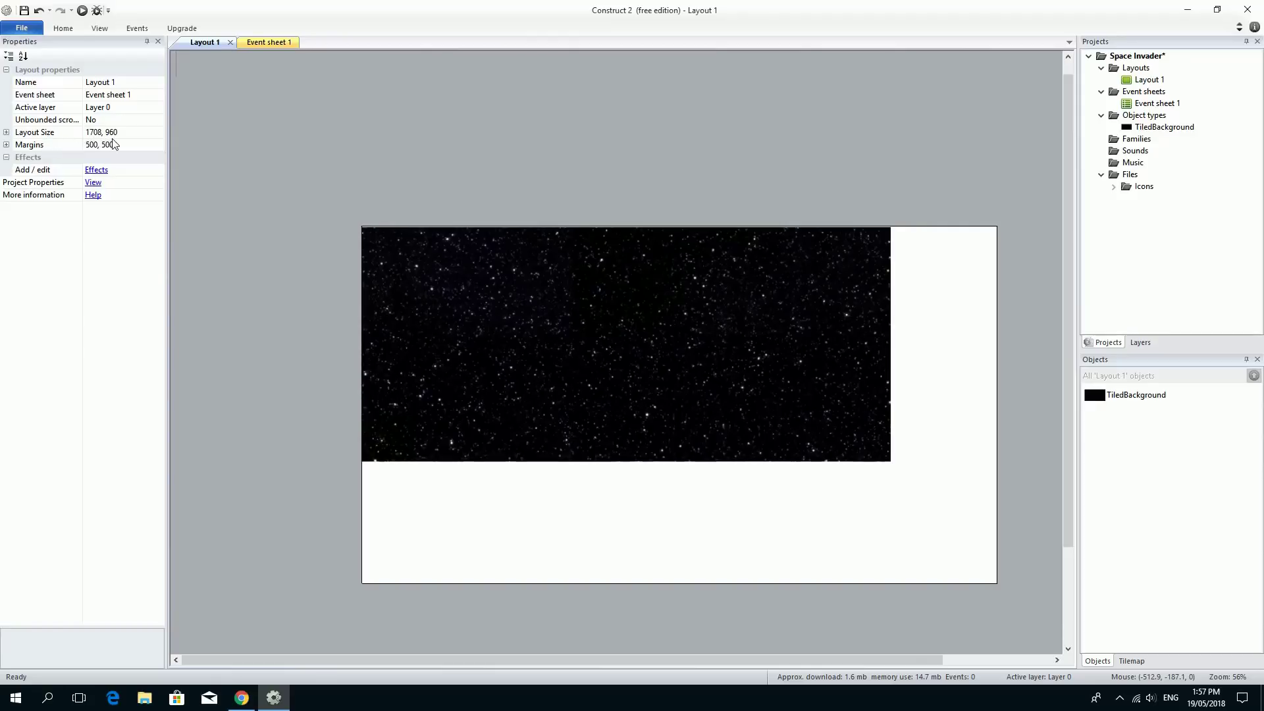
left_click(418, 295)
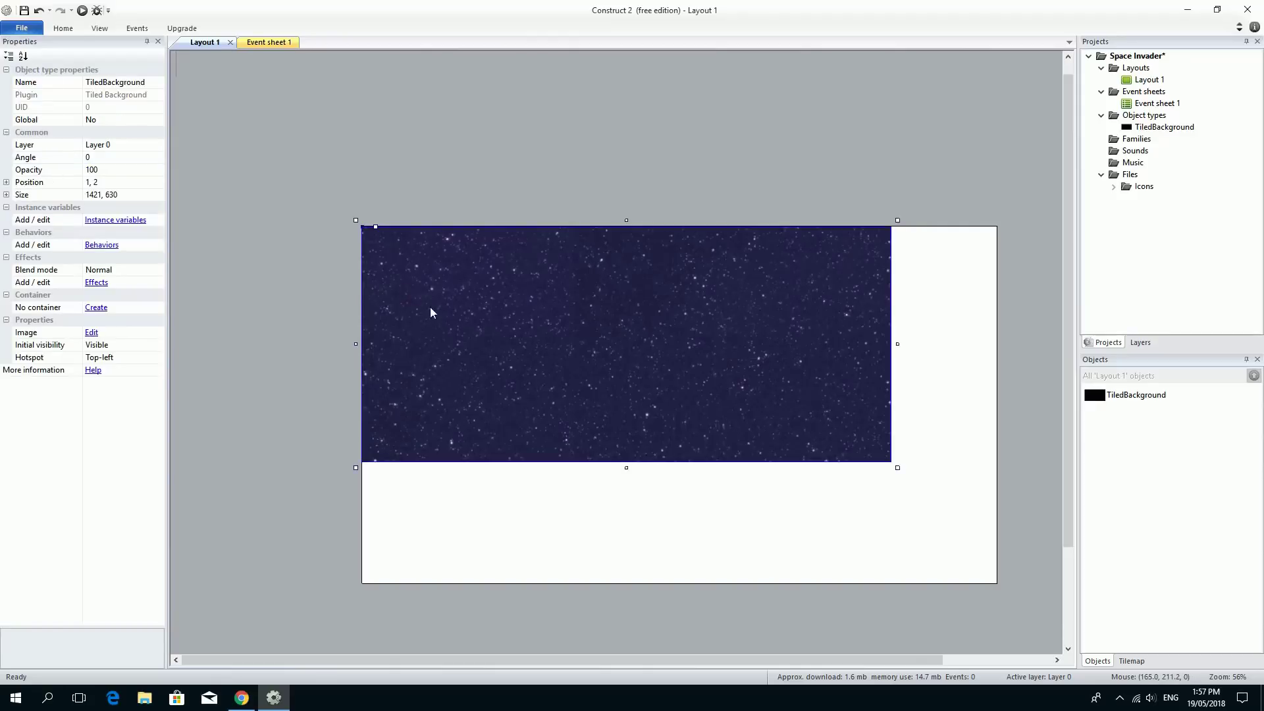
left_click(131, 195)
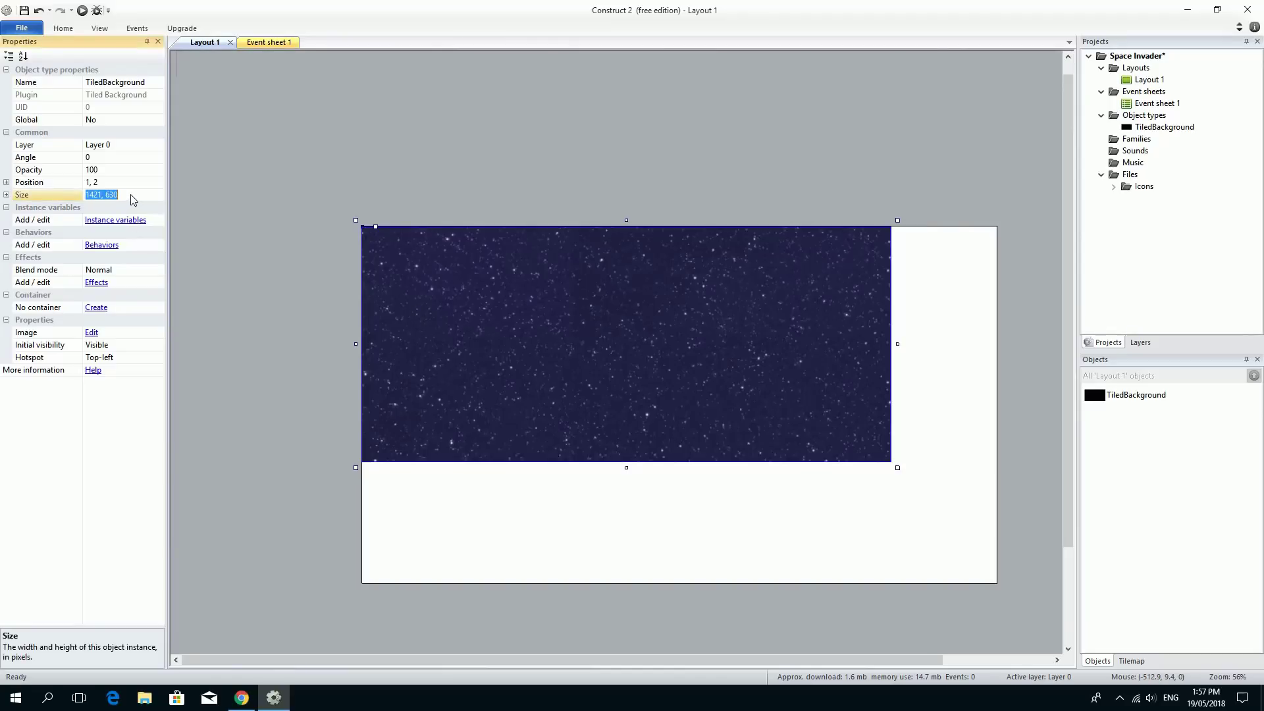
type("1708, 960")
key("Return")
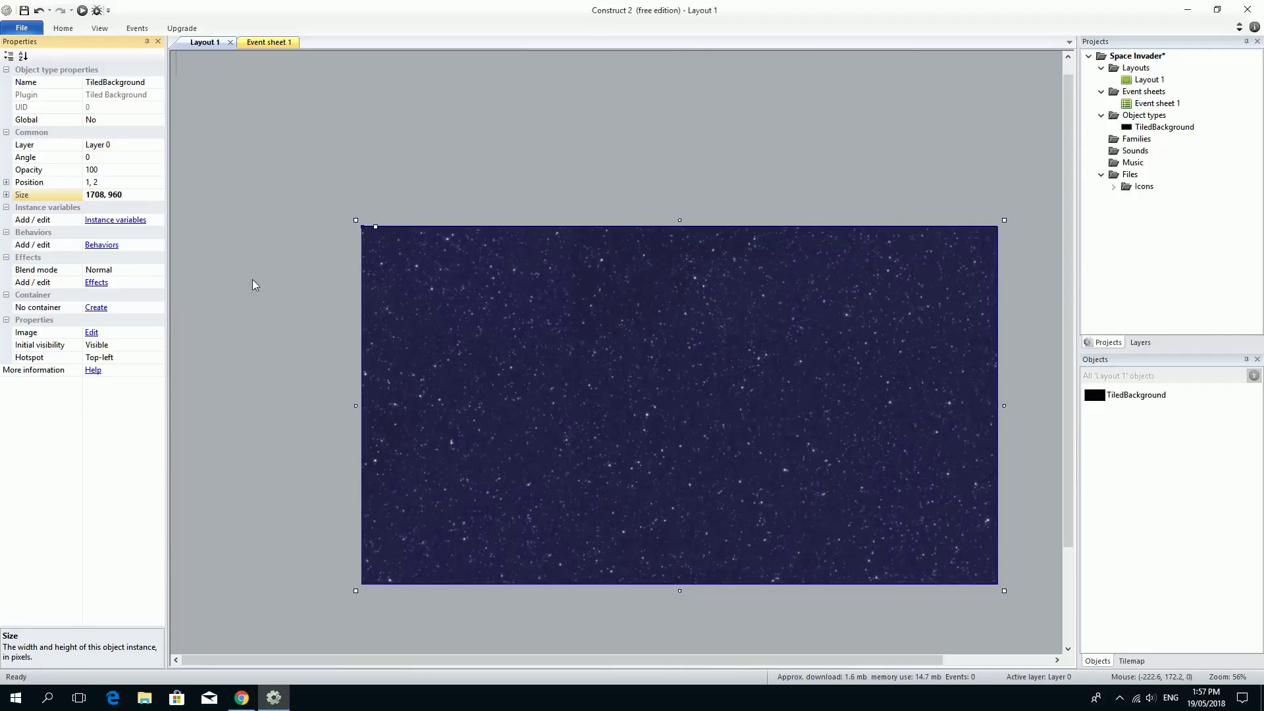
left_click(109, 185)
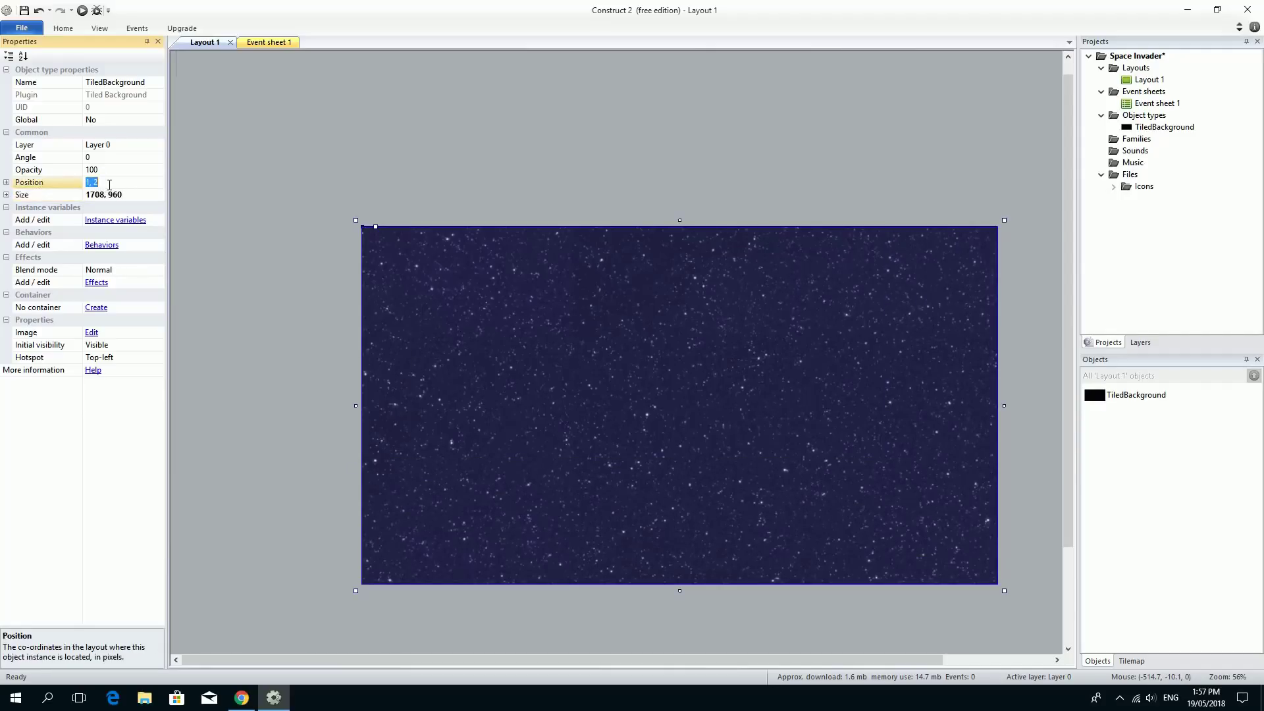
type("0, 0")
key("Return")
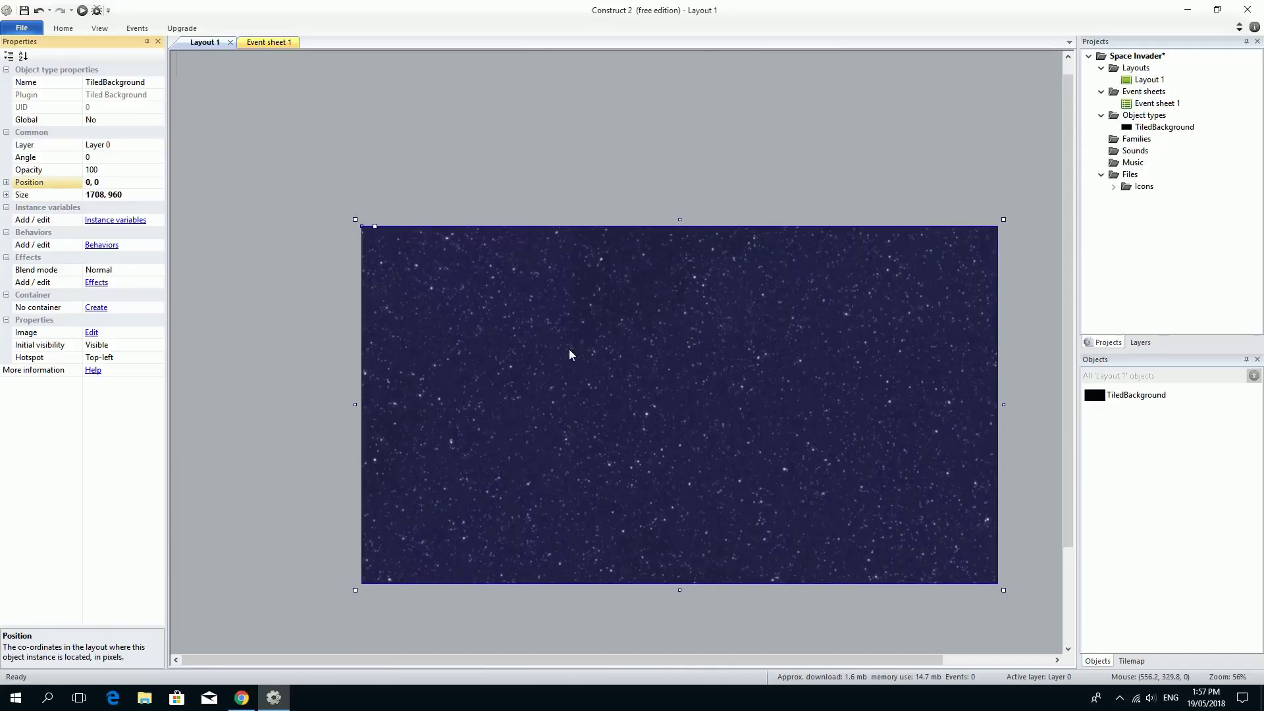
Insert a Sprite object and place it on the layout.
left_click(306, 341)
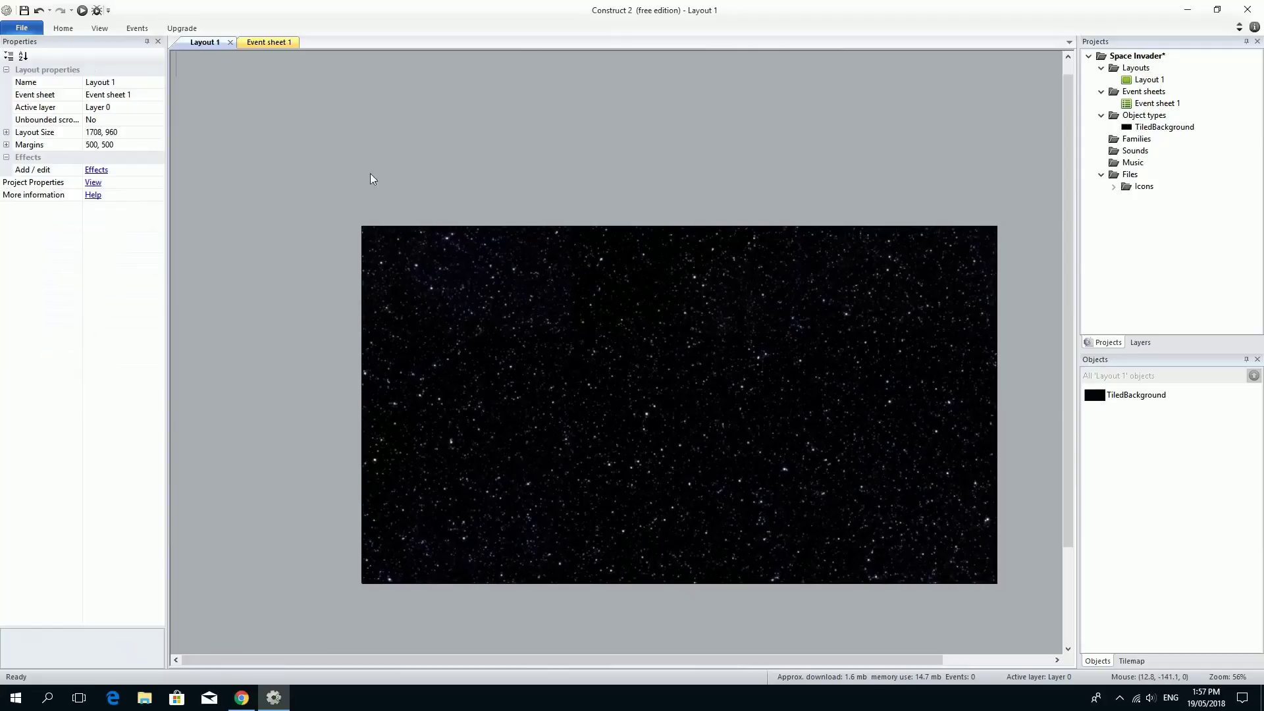
double_click(407, 181)
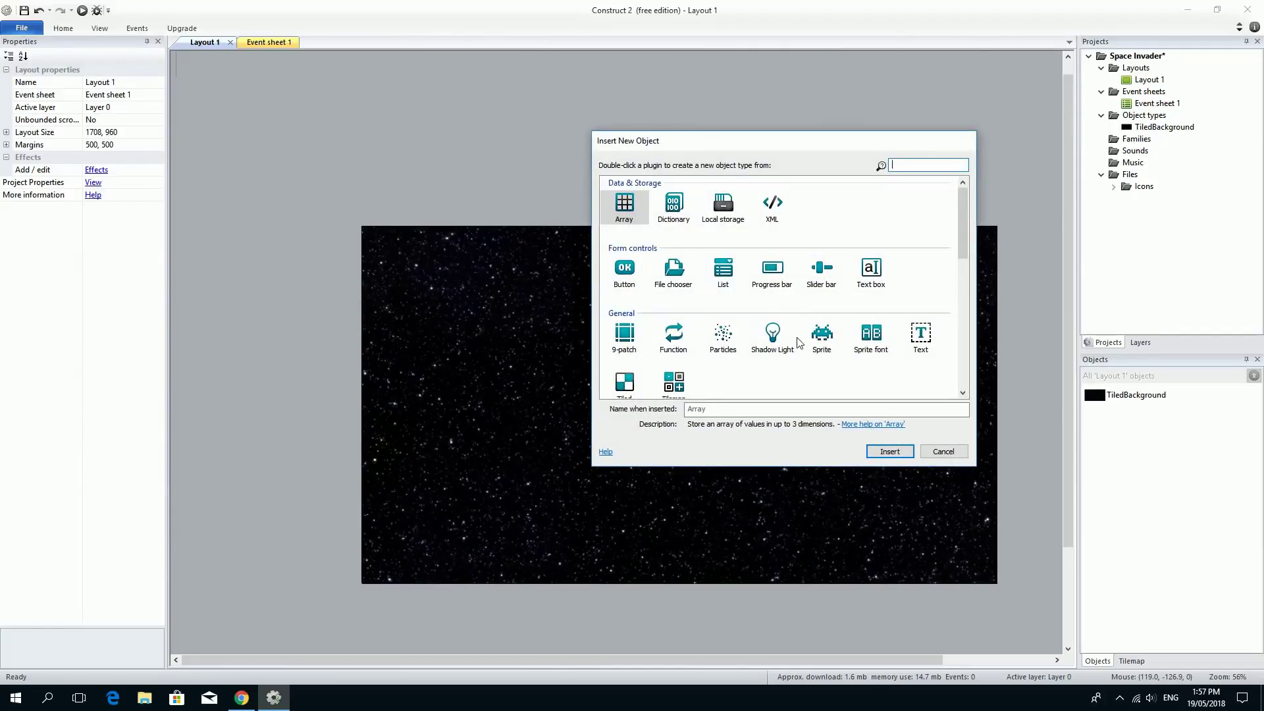
left_click(821, 339)
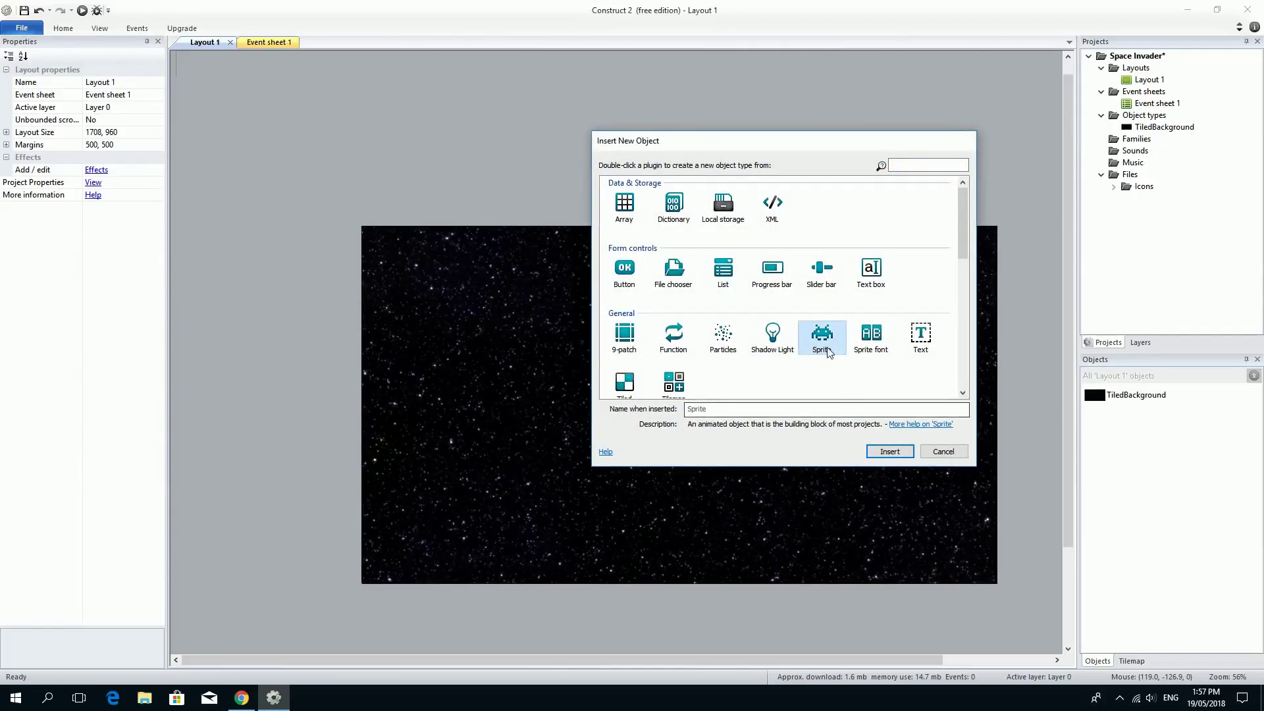
left_click(886, 452)
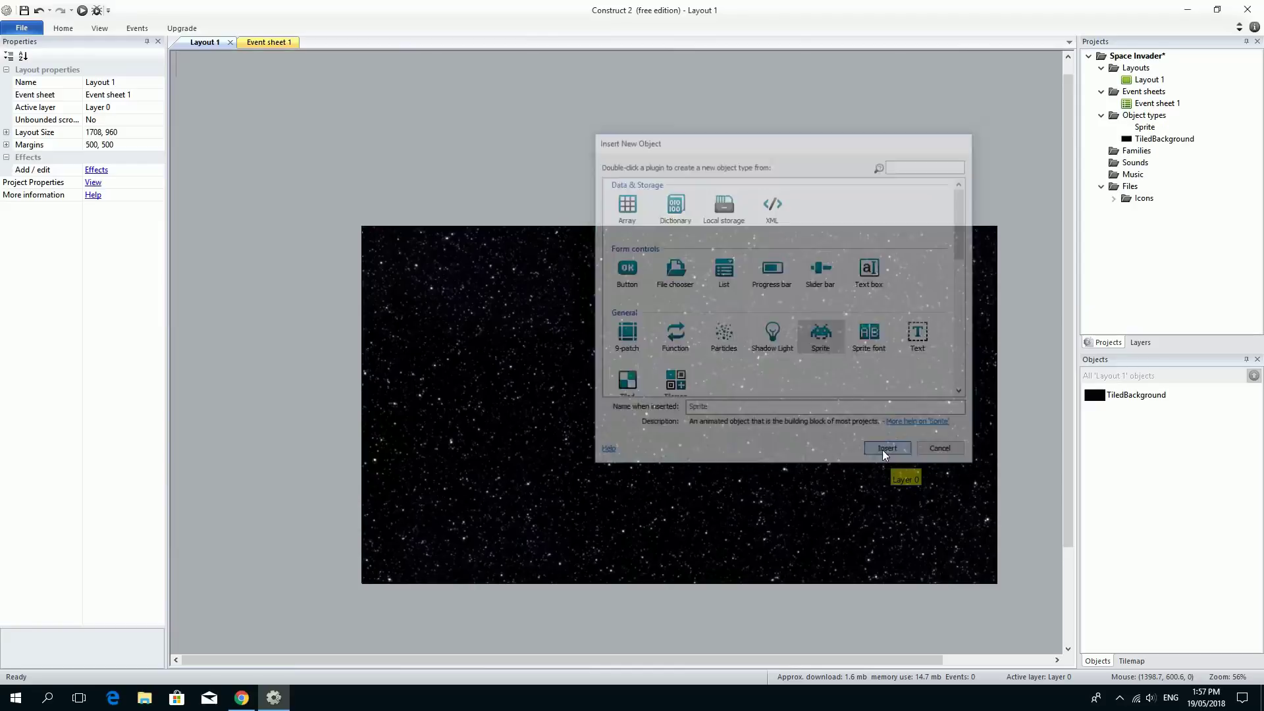
left_click(480, 297)
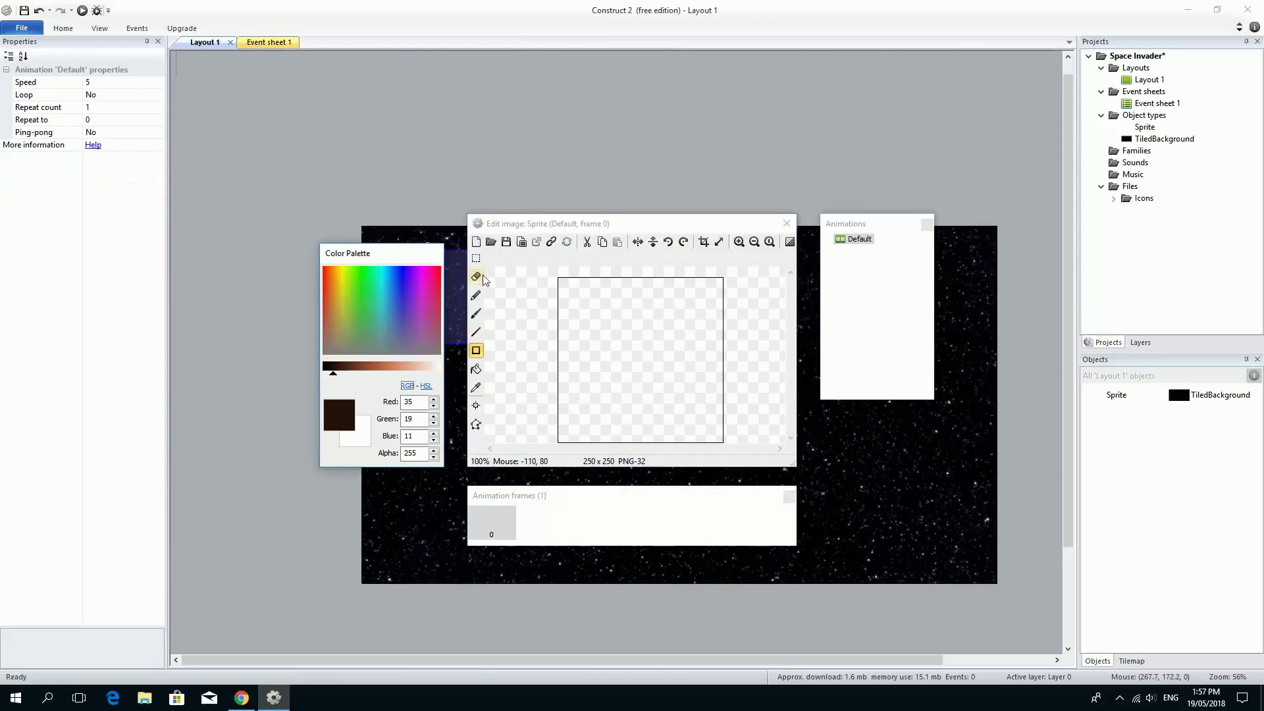
Load the Desktop 'ship' image into the sprite and rotate it 90° clockwise.
left_click(490, 243)
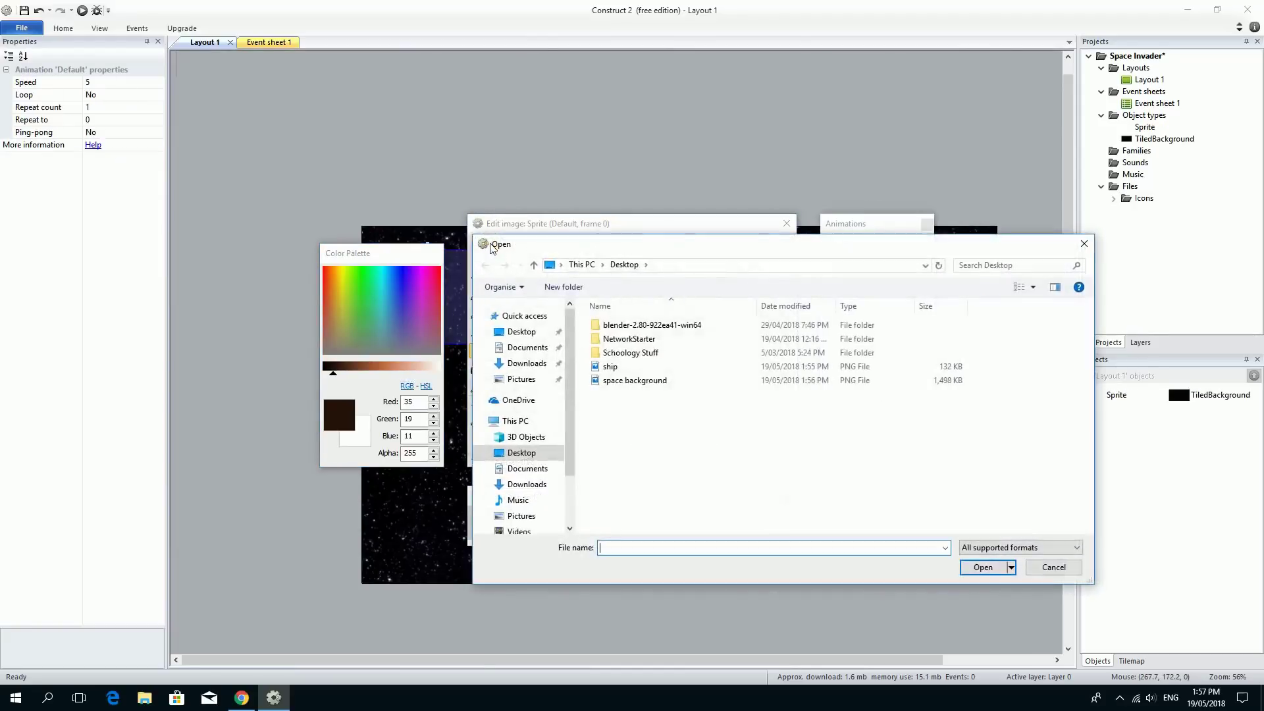
left_click(611, 370)
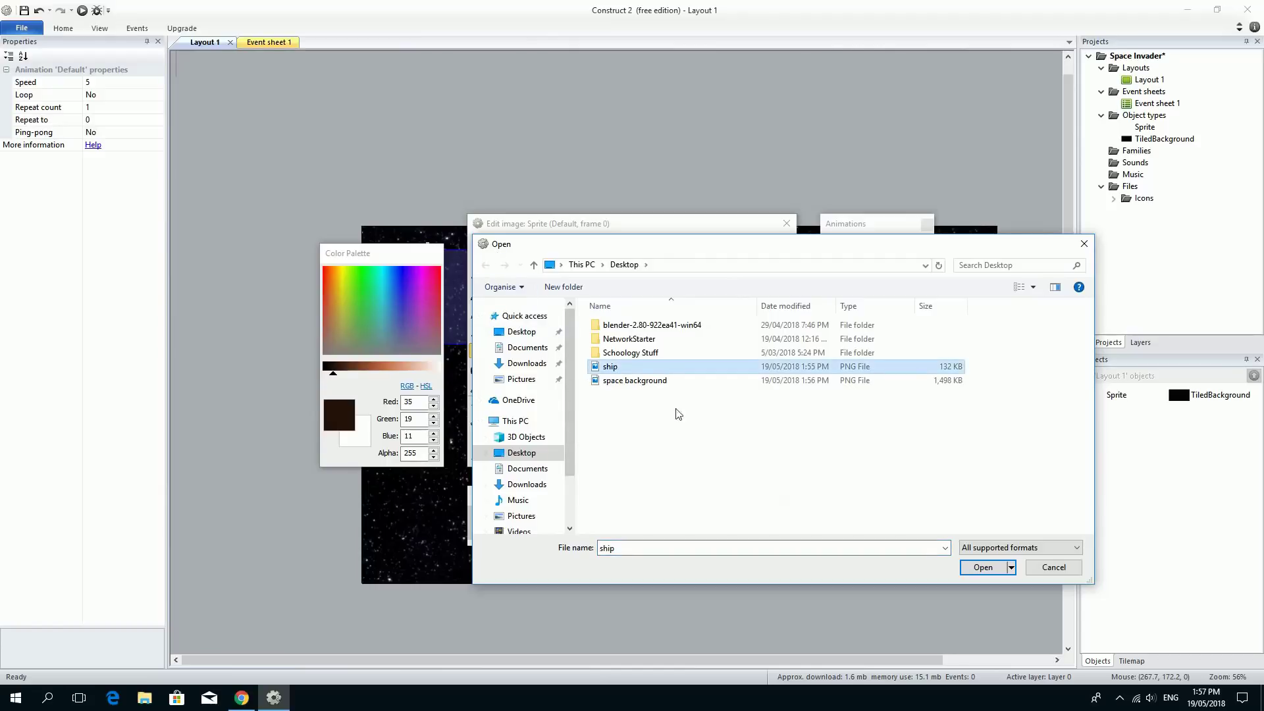
left_click(964, 570)
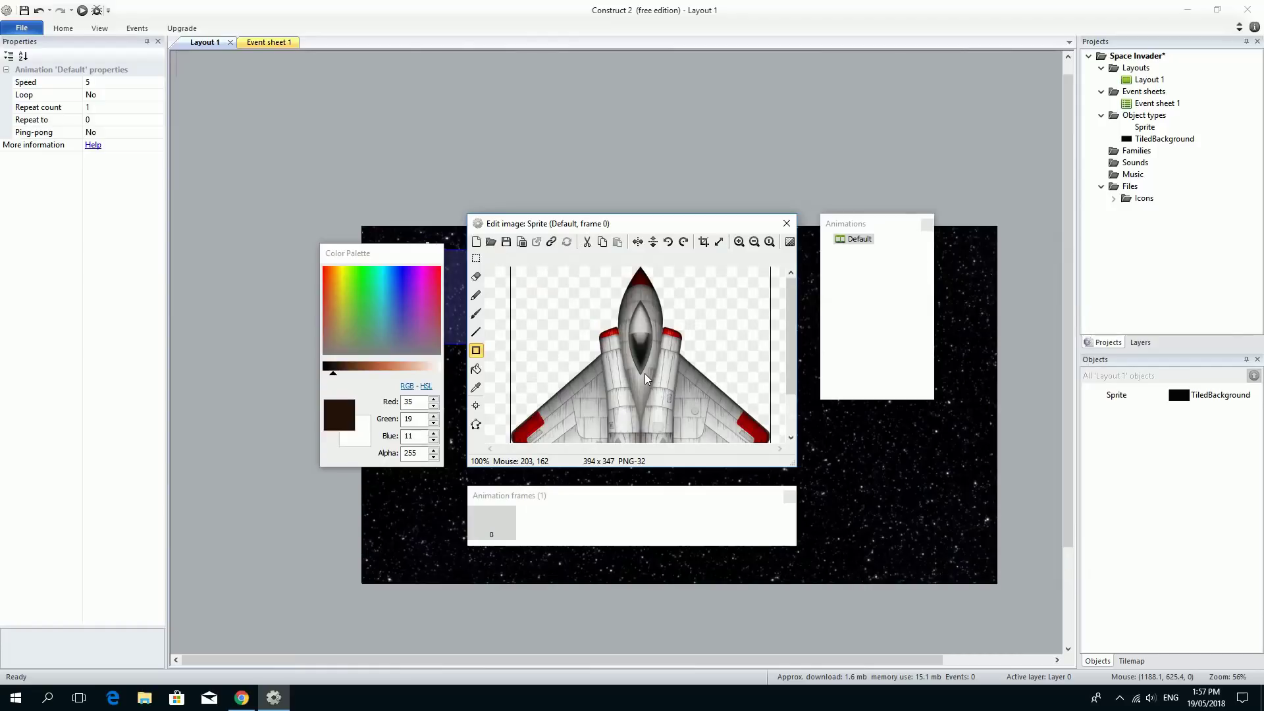
scroll(645, 374, "down", 2, "ctrl")
scroll(645, 373, "up", 1, "ctrl")
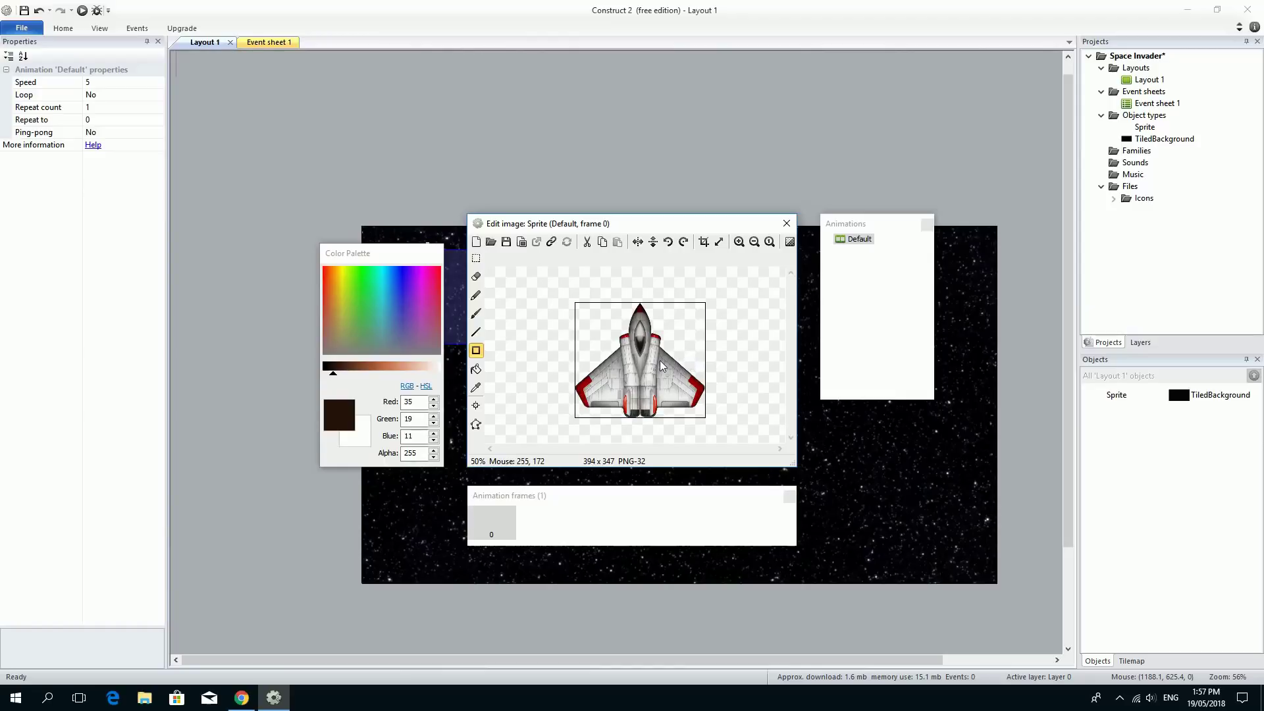
left_click(683, 242)
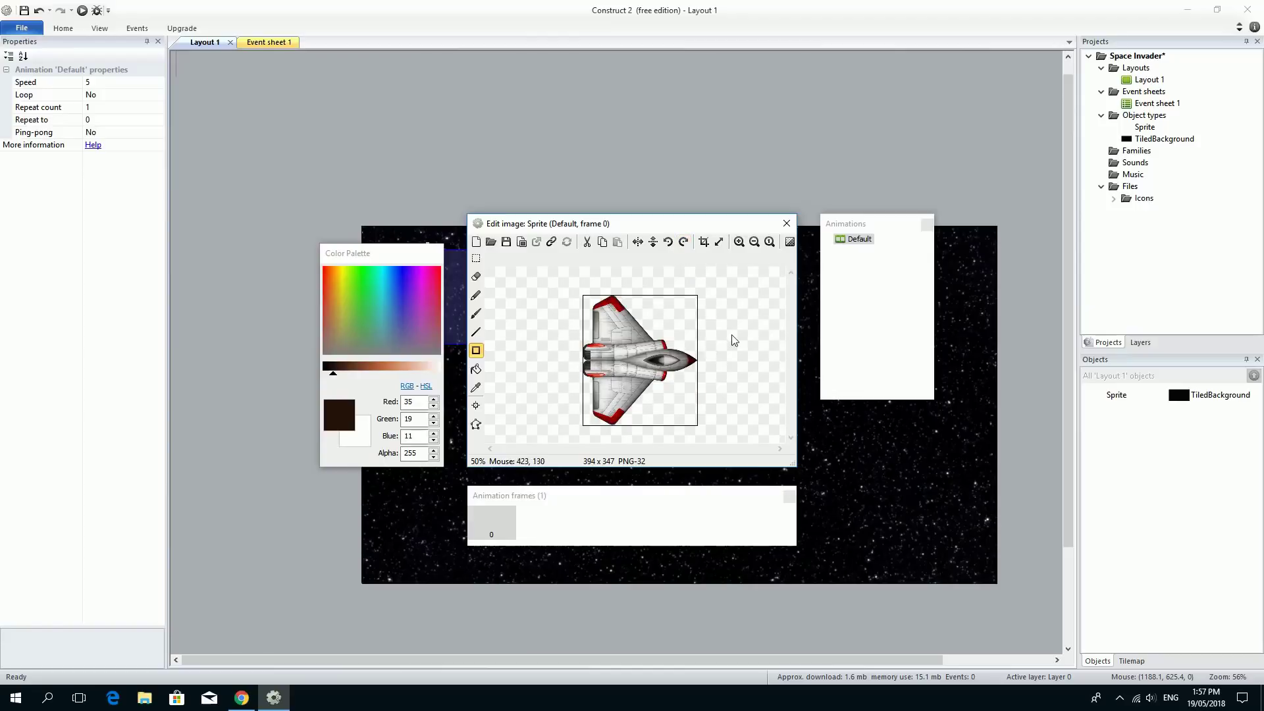
Close the image editor, then move the ship near the starfield's top-left and shrink it.
left_click(787, 224)
left_click_drag(507, 342, 489, 409)
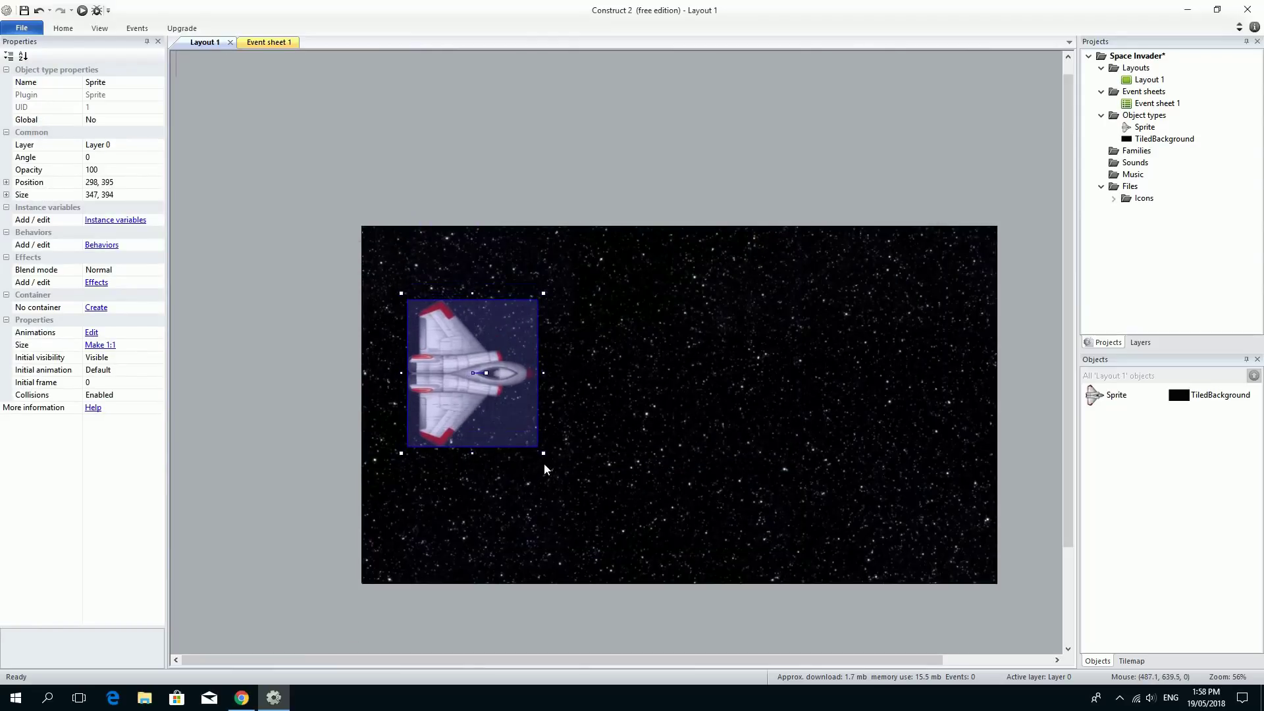
left_click_drag(543, 453, 404, 288)
Select the ship and the starfield in turn to check the ship's 43×40 size at 115, 154.
left_click(456, 201)
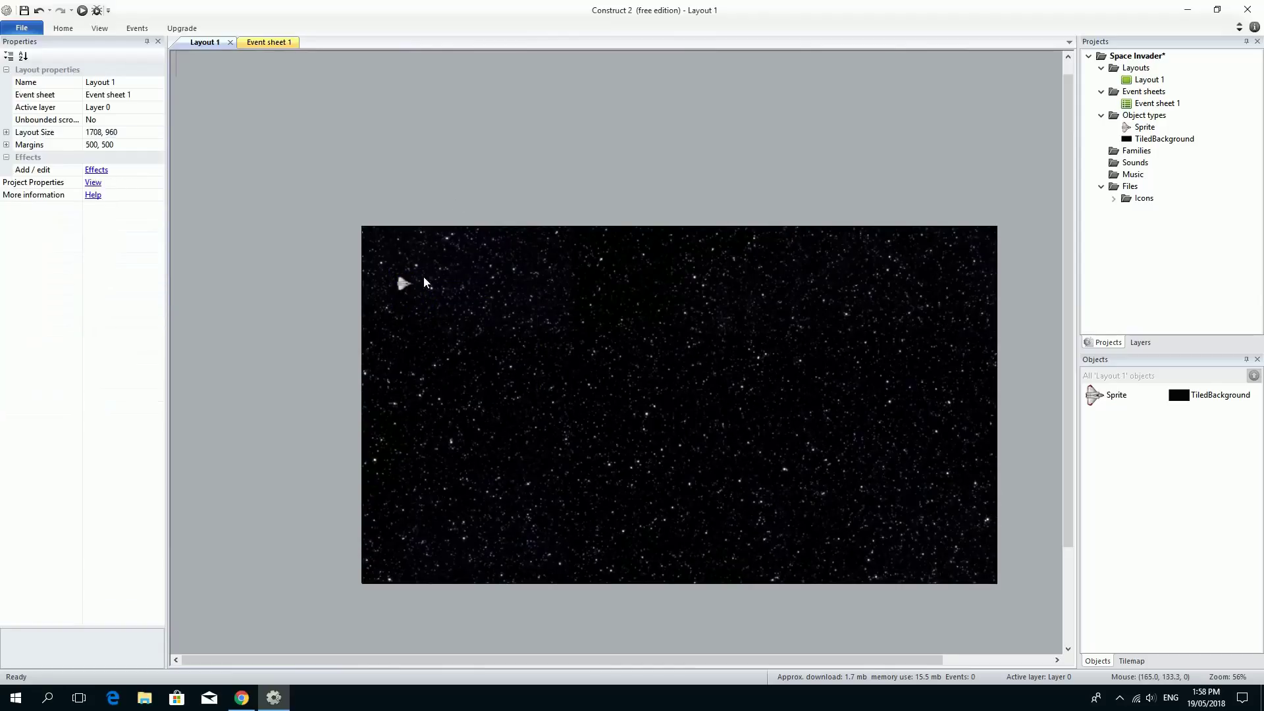
left_click(403, 288)
left_click(469, 307)
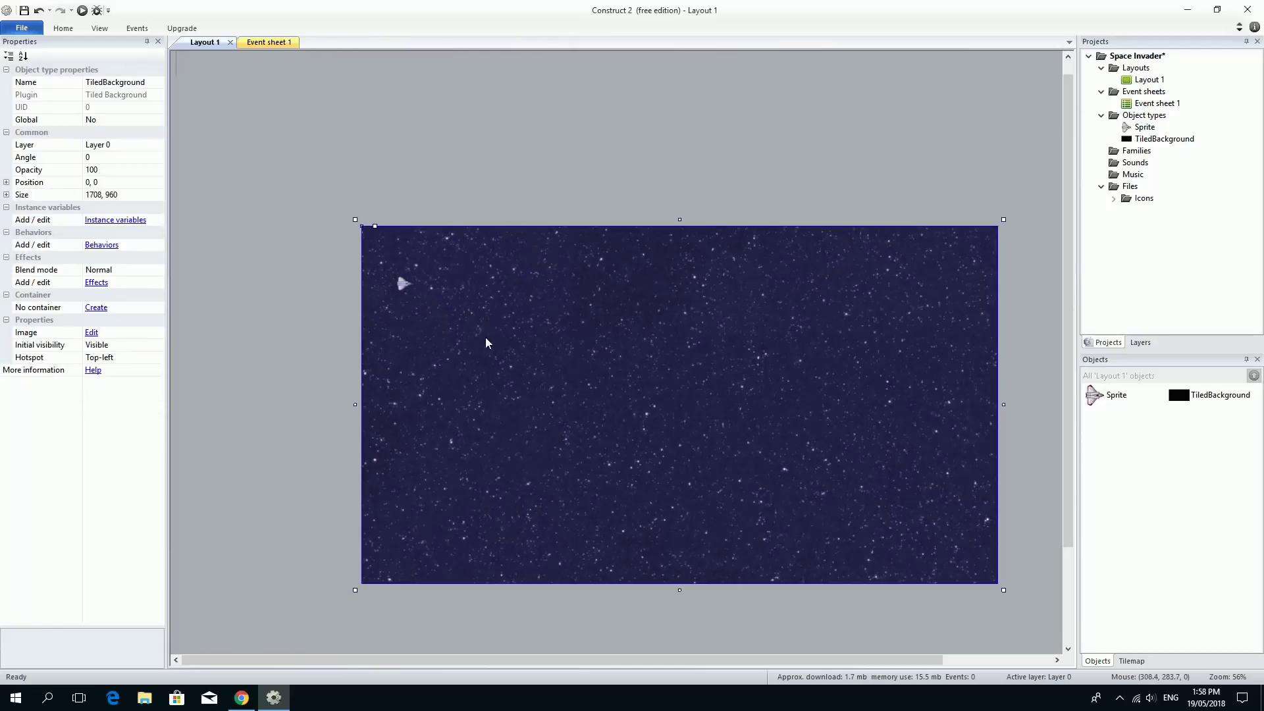
left_click(403, 289)
left_click(418, 323)
left_click(404, 288)
left_click(430, 343)
left_click(406, 293)
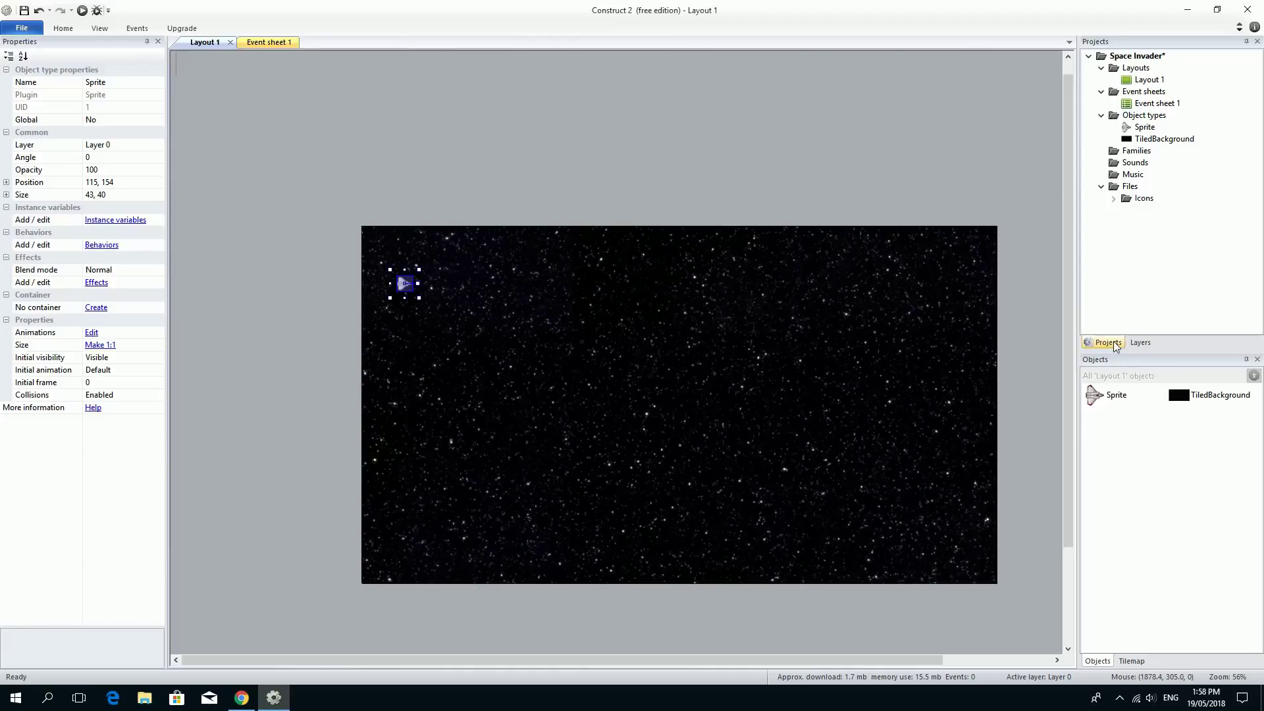
Rename Layer 0 to BG in the Layers panel, then check the starfield and ship.
left_click(1141, 343)
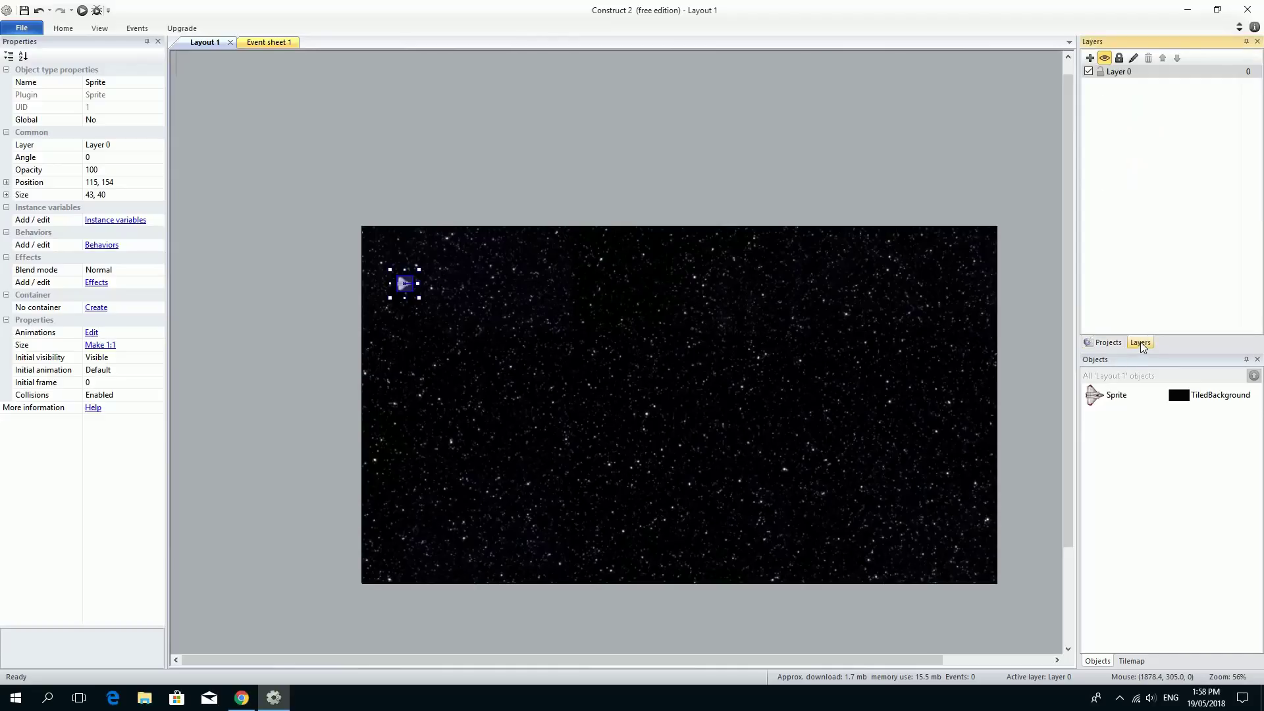
left_click(1113, 341)
left_click(1151, 345)
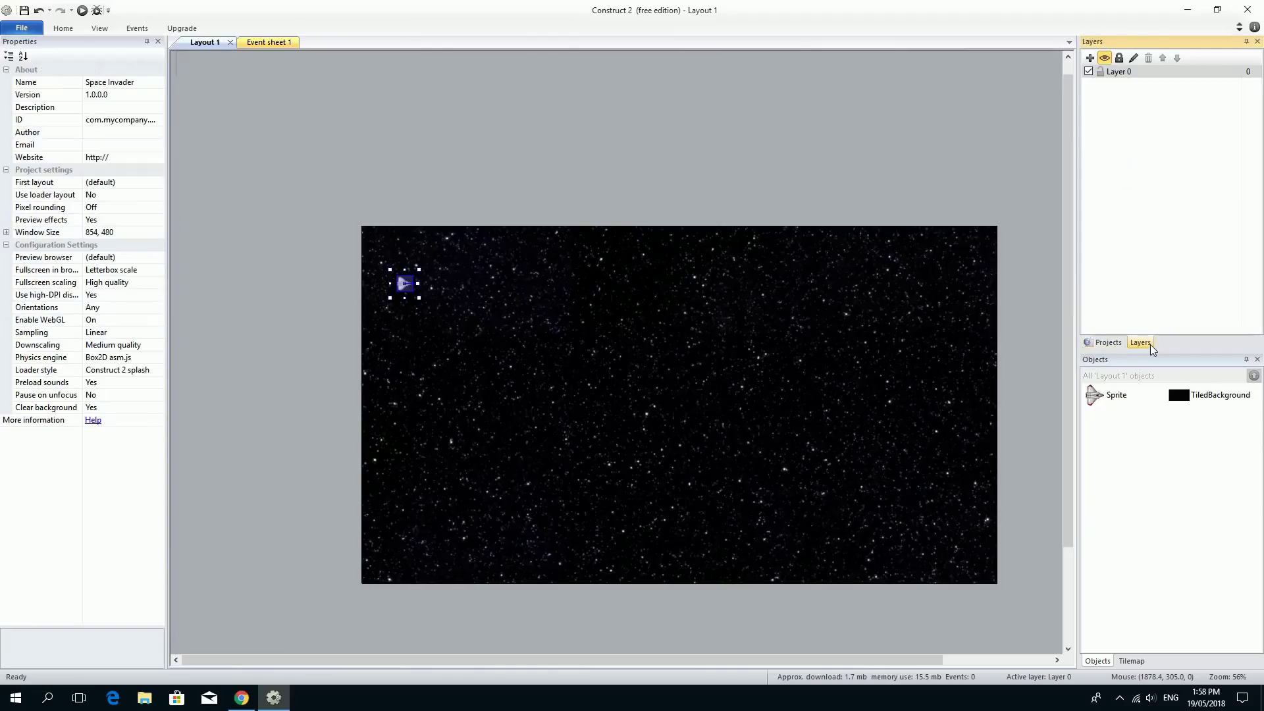
left_click(1138, 62)
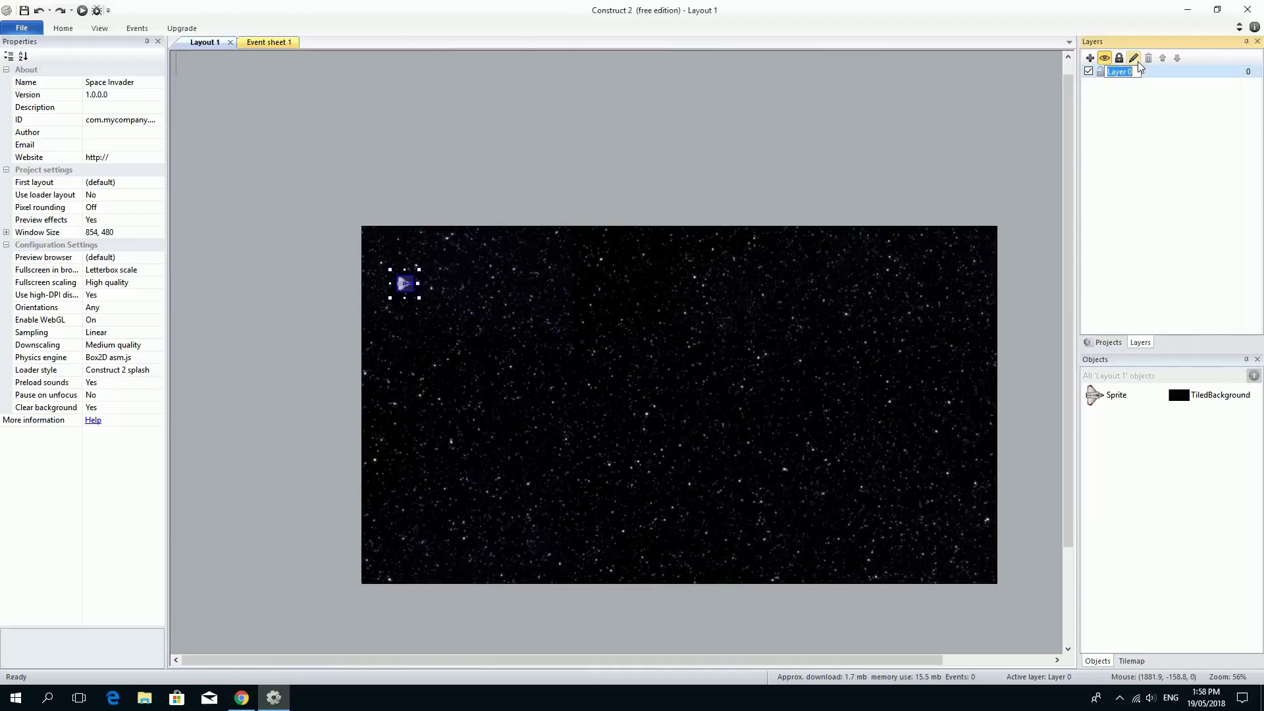
type("BG")
key("Return")
left_click(677, 271)
left_click(407, 284)
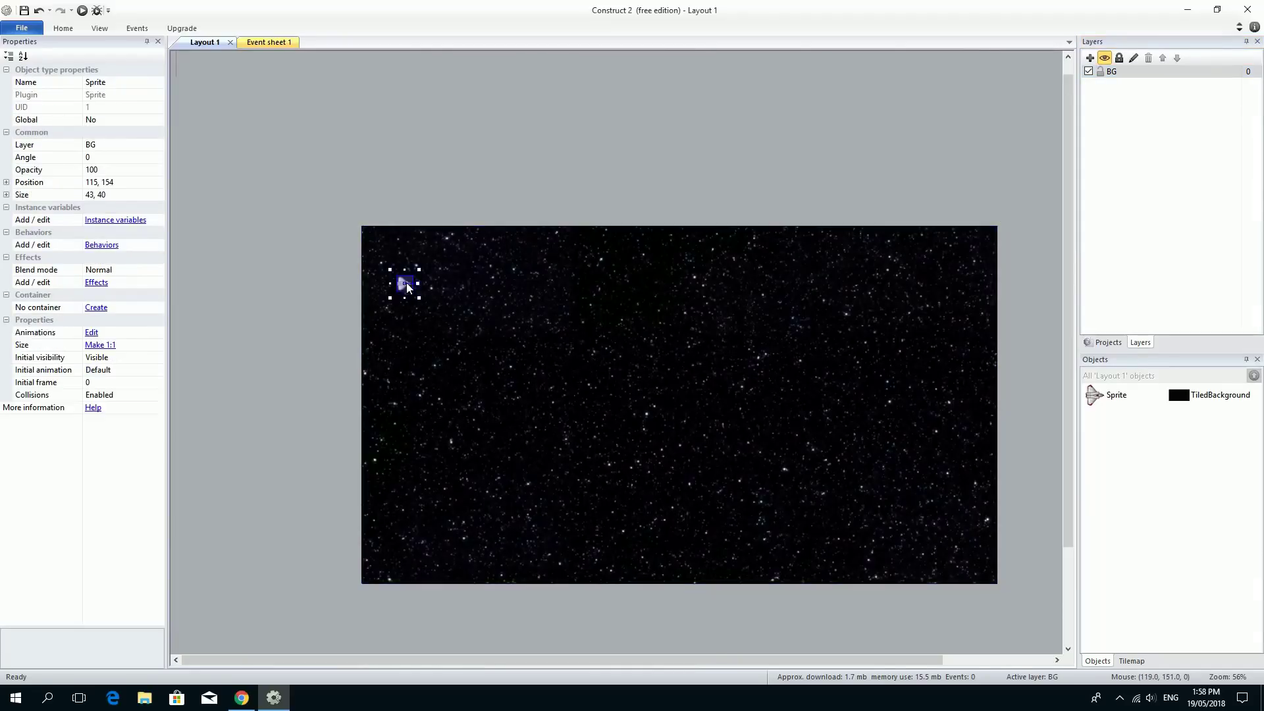
left_click(461, 296)
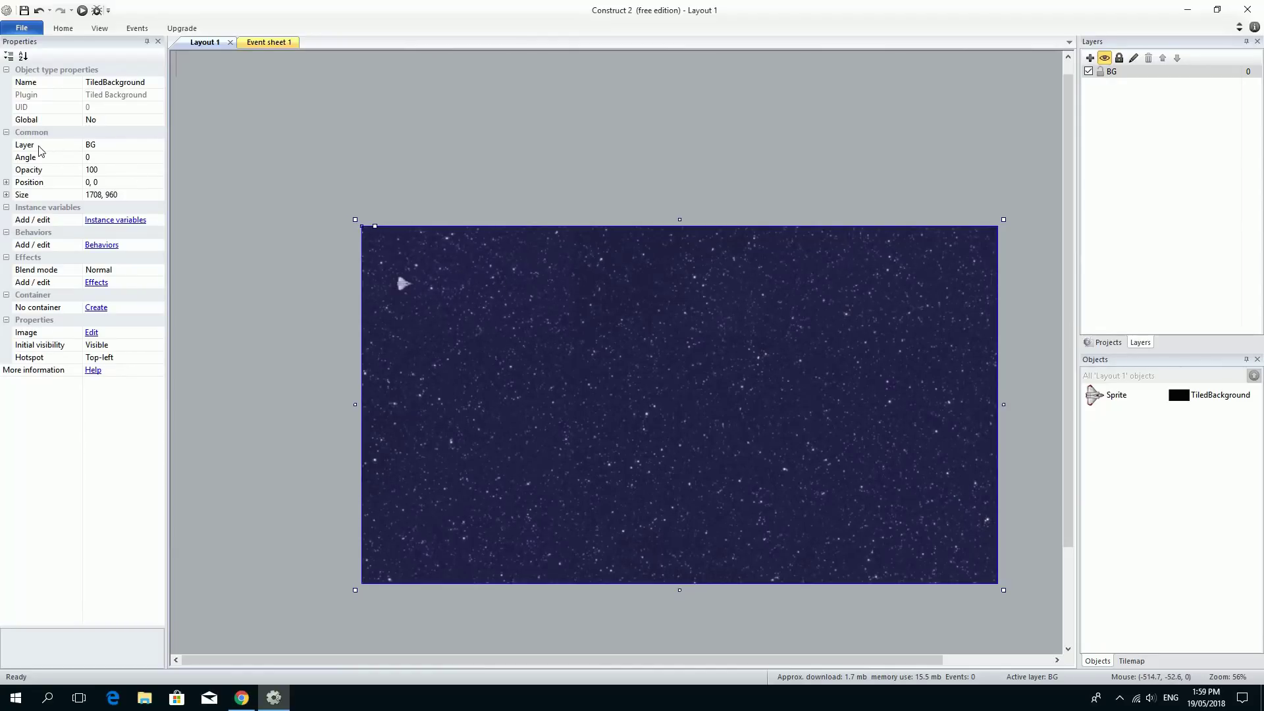
Add a new layer at the top, above BG, and name it Game.
left_click(403, 284)
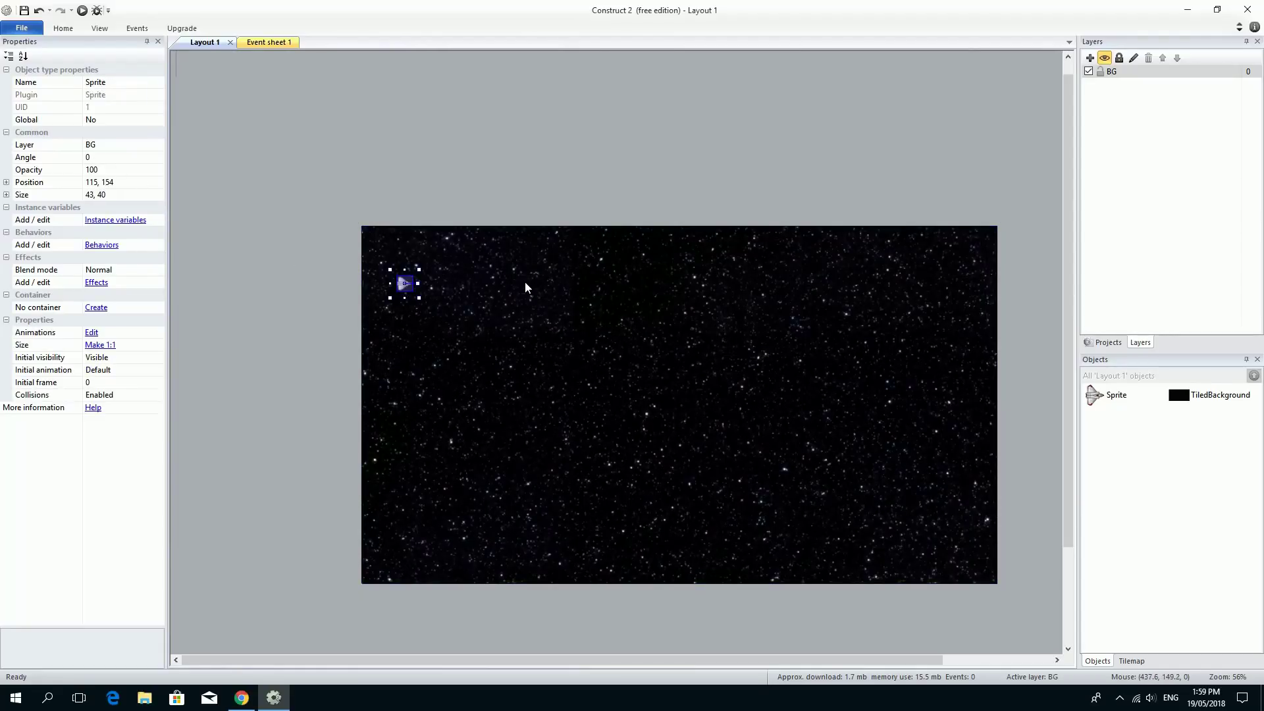
left_click(1091, 59)
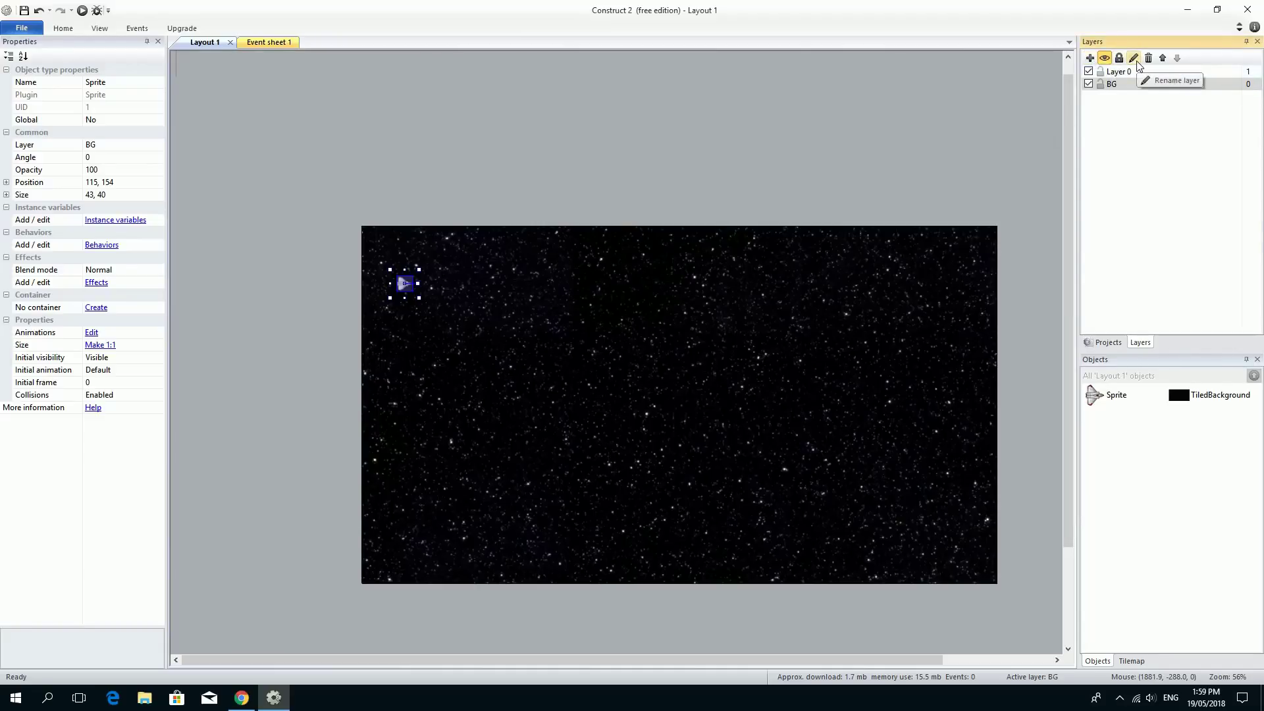
left_click(1135, 60)
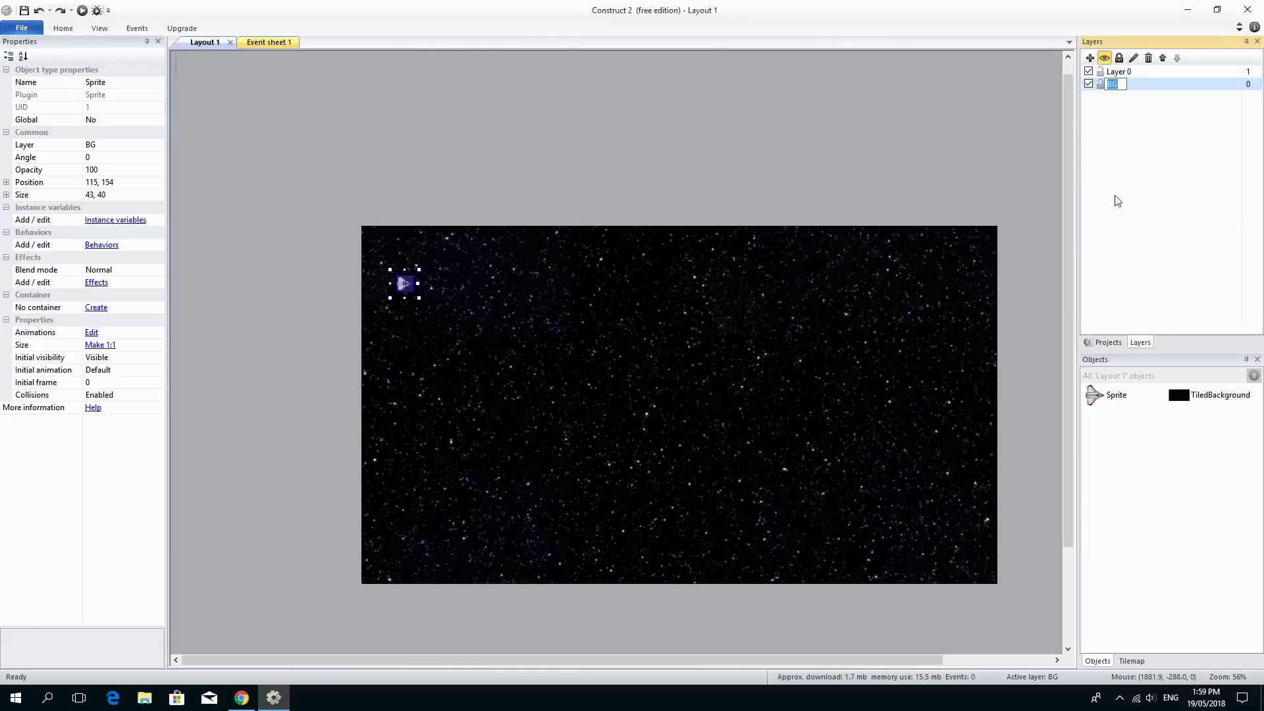
left_click(1117, 197)
left_click(1137, 70)
left_click(1135, 59)
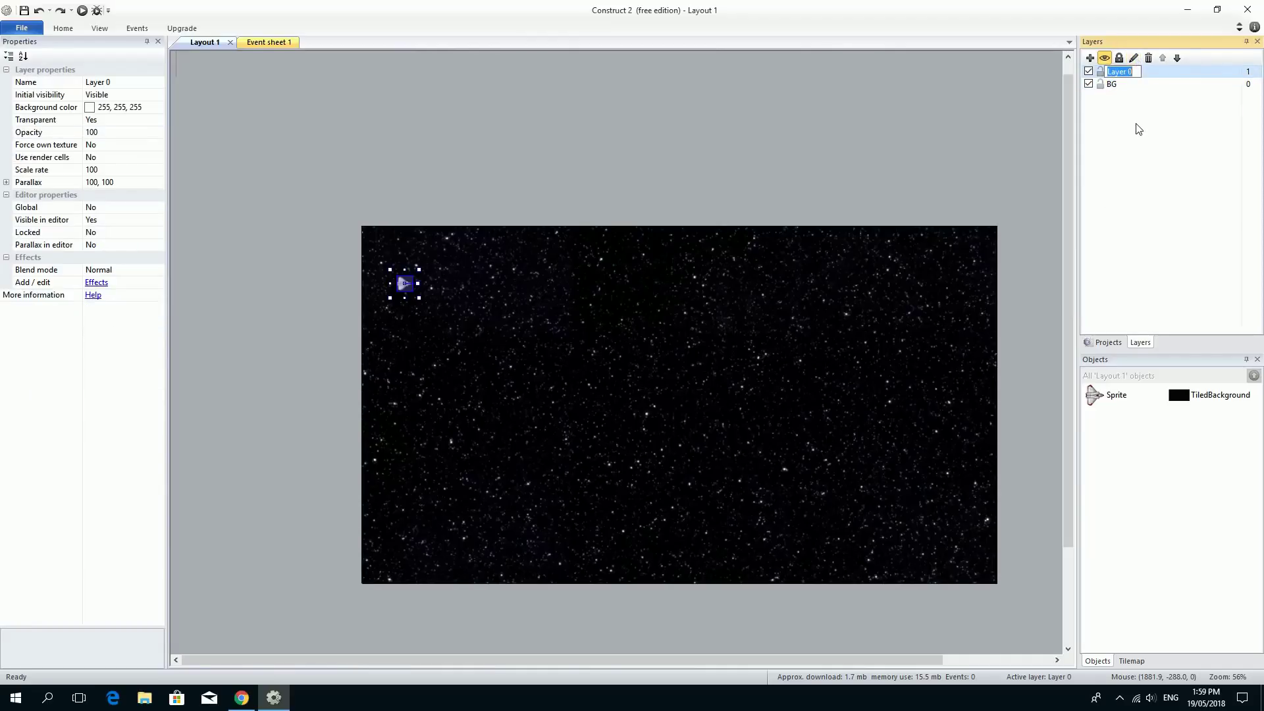
type("Game")
key("Return")
left_click(409, 288)
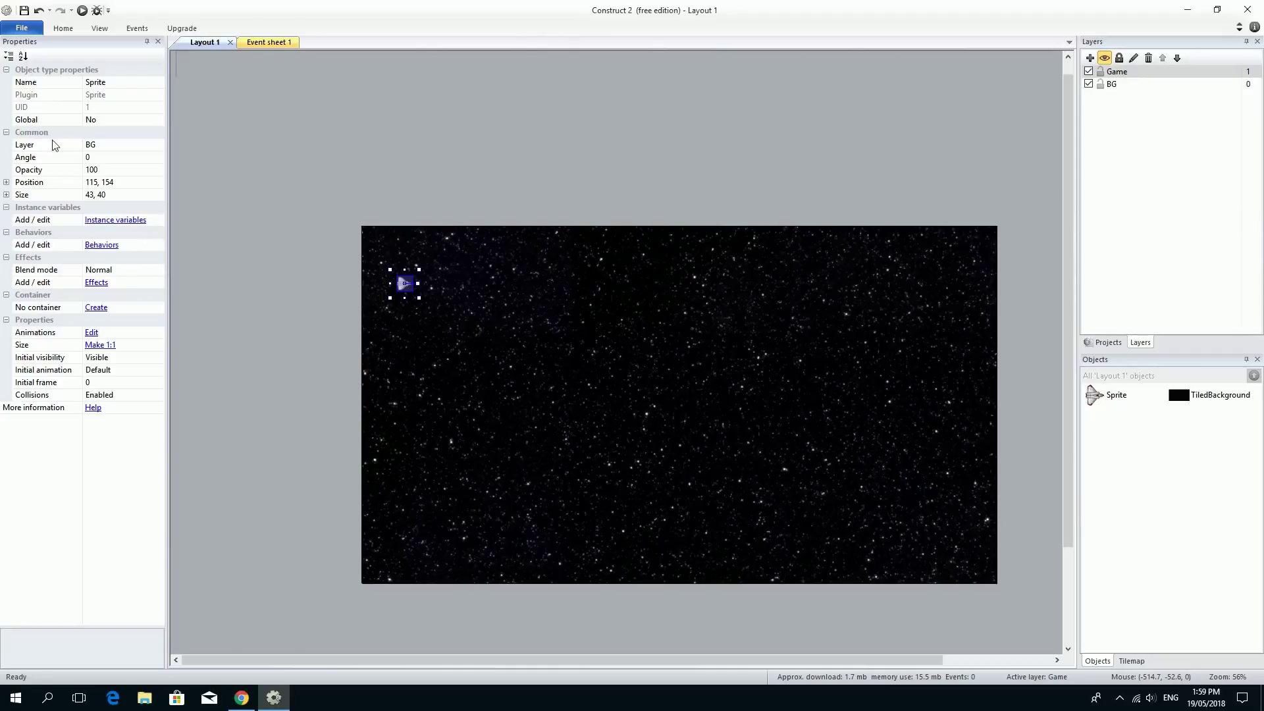
Move the ship sprite onto the Game layer through its Layer property.
left_click(103, 149)
left_click(158, 145)
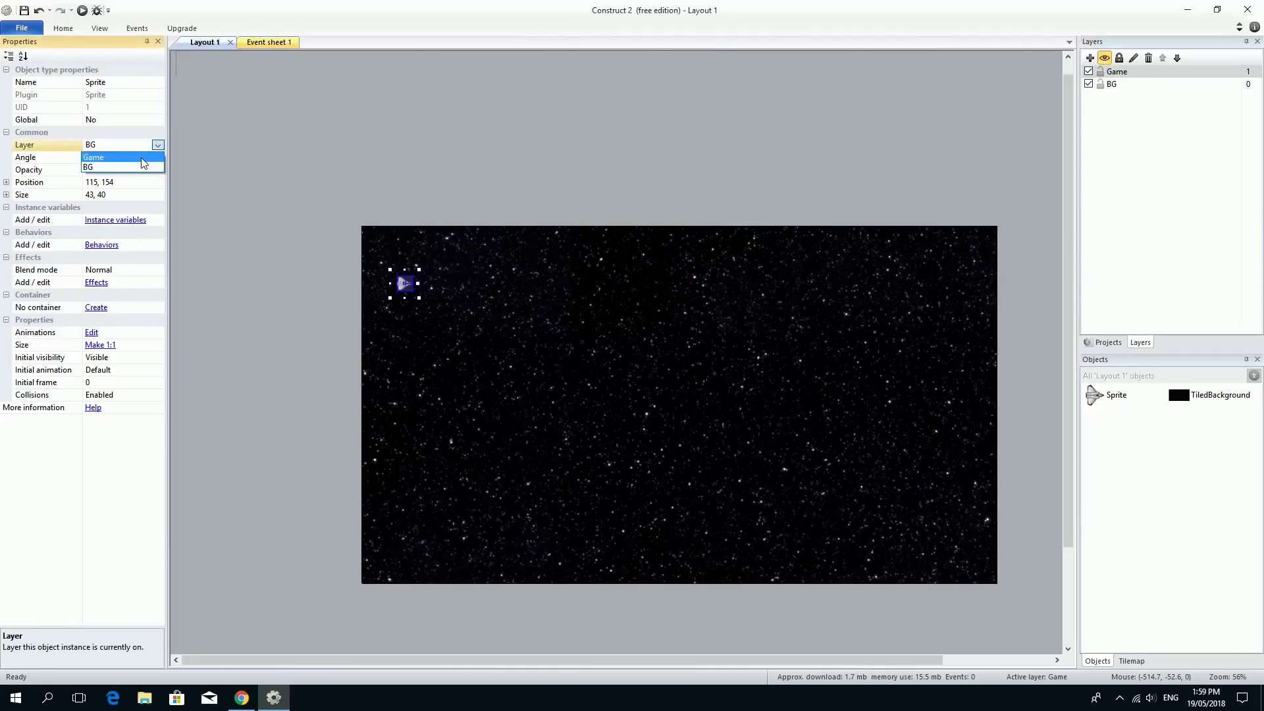
left_click(105, 157)
left_click(457, 356)
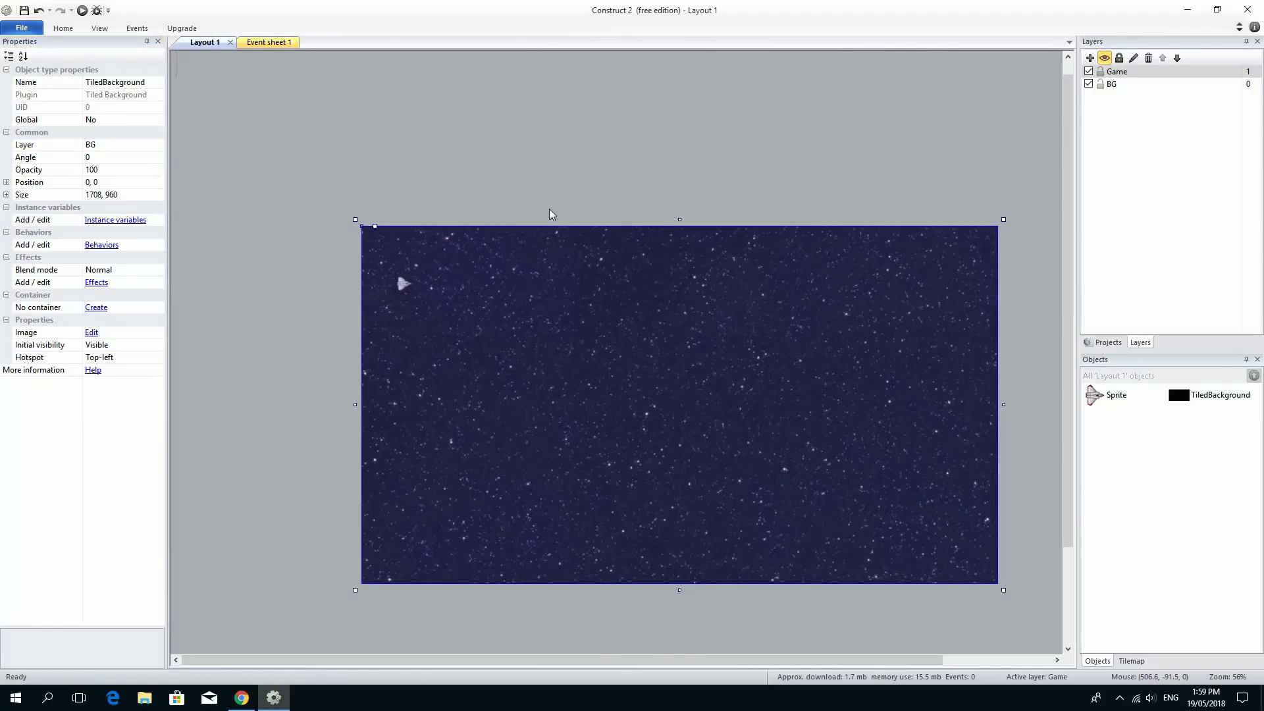
left_click(403, 284)
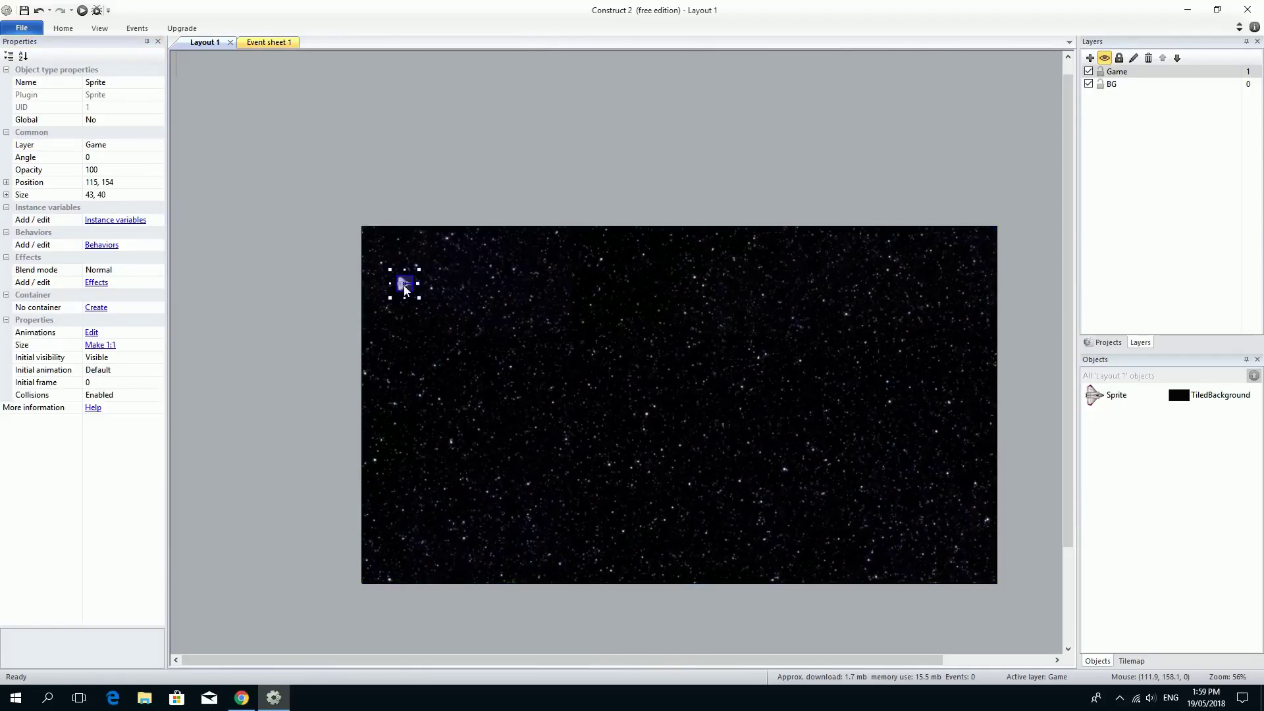
left_click(498, 319)
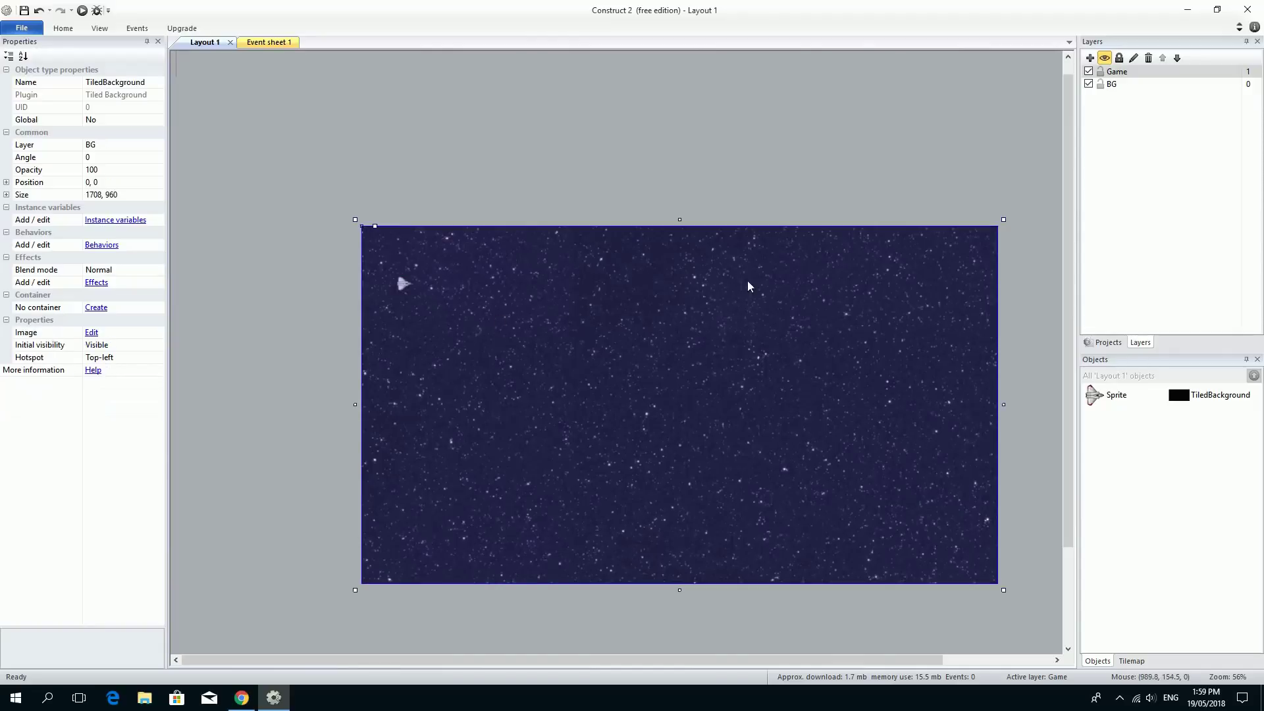
Lock the BG layer and make Game the active layer.
left_click(816, 197)
left_click(1113, 84)
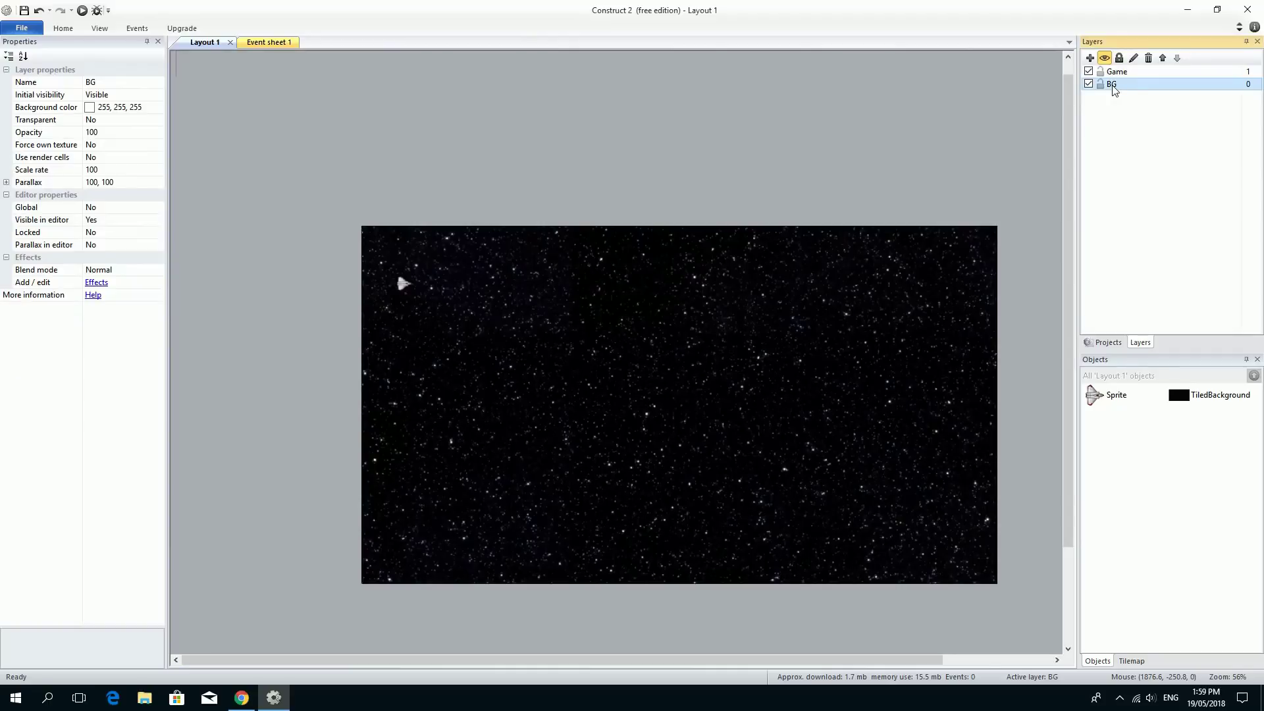
left_click(1101, 84)
left_click(657, 315)
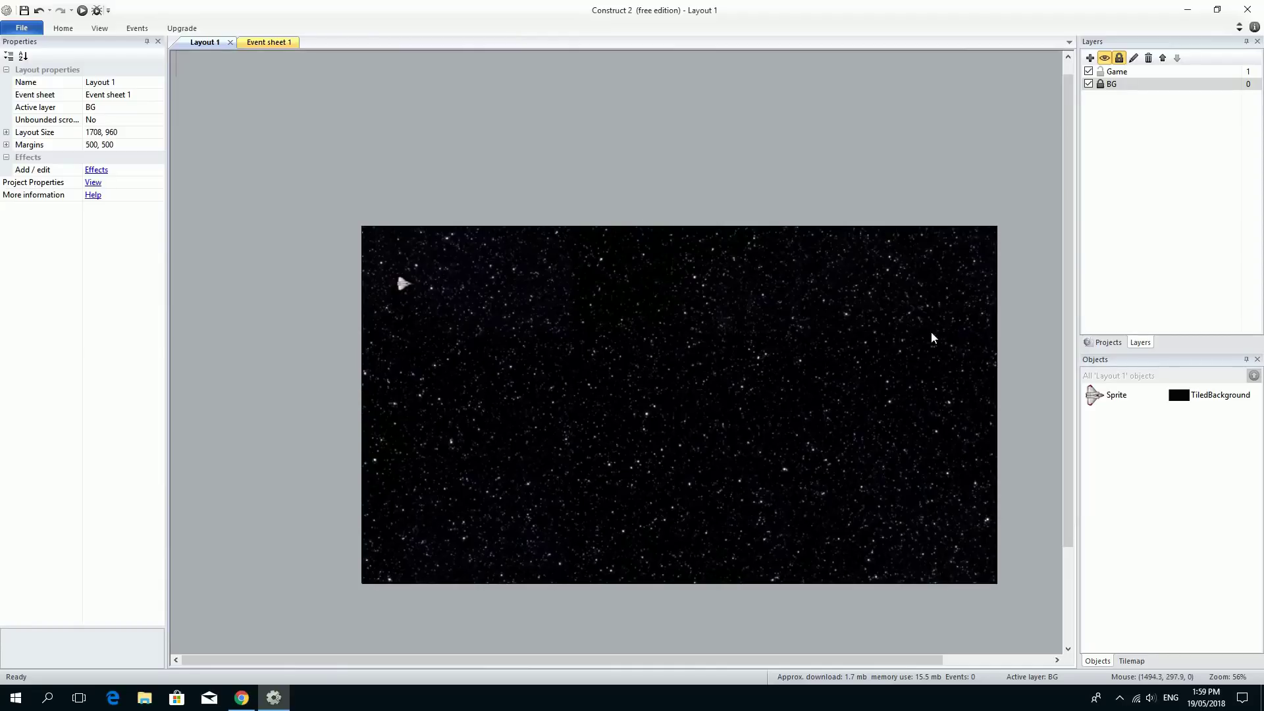
left_click(1119, 73)
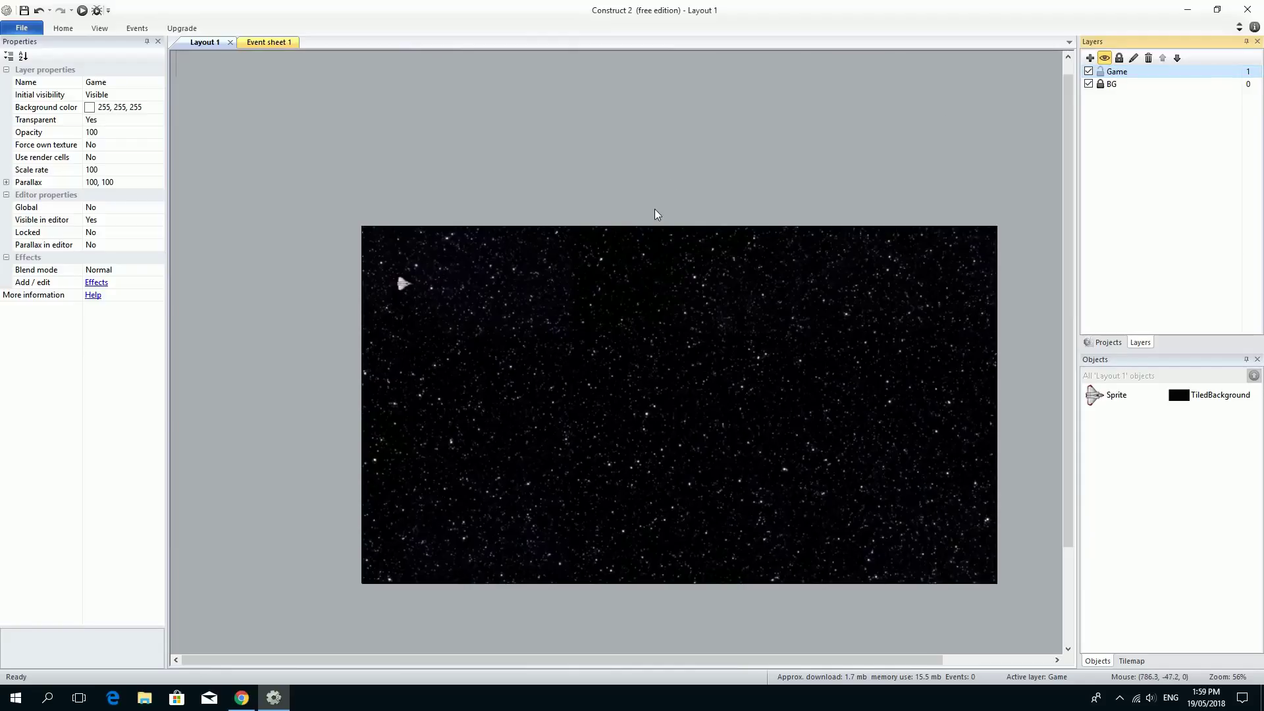
Add the 8 Direction movement behavior to the ship sprite.
left_click(403, 287)
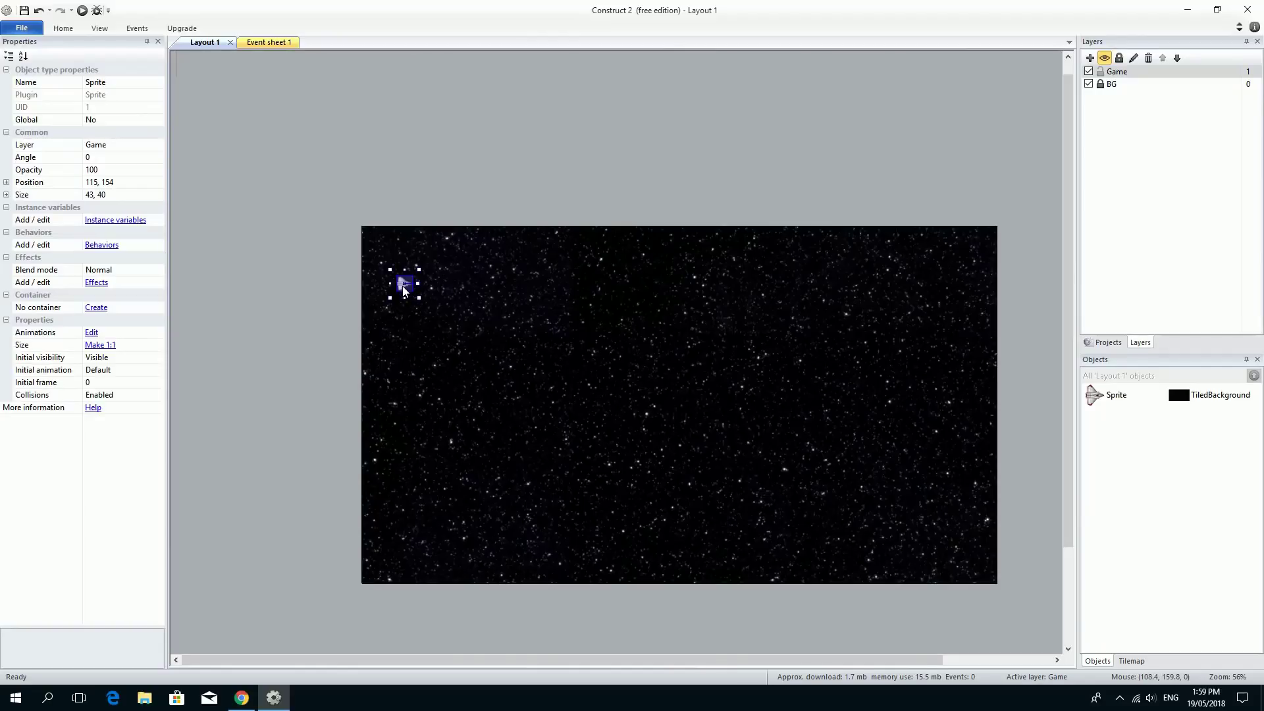
left_click(106, 251)
left_click(621, 188)
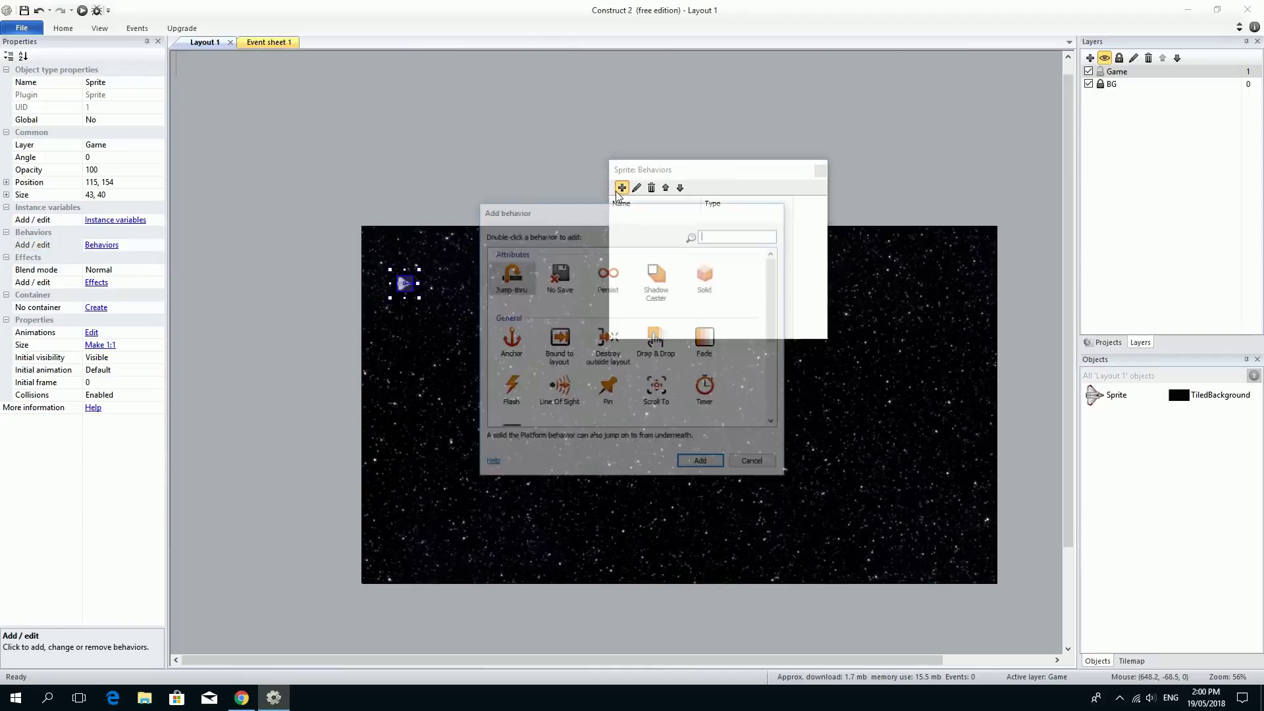
scroll(615, 347, "down", 1)
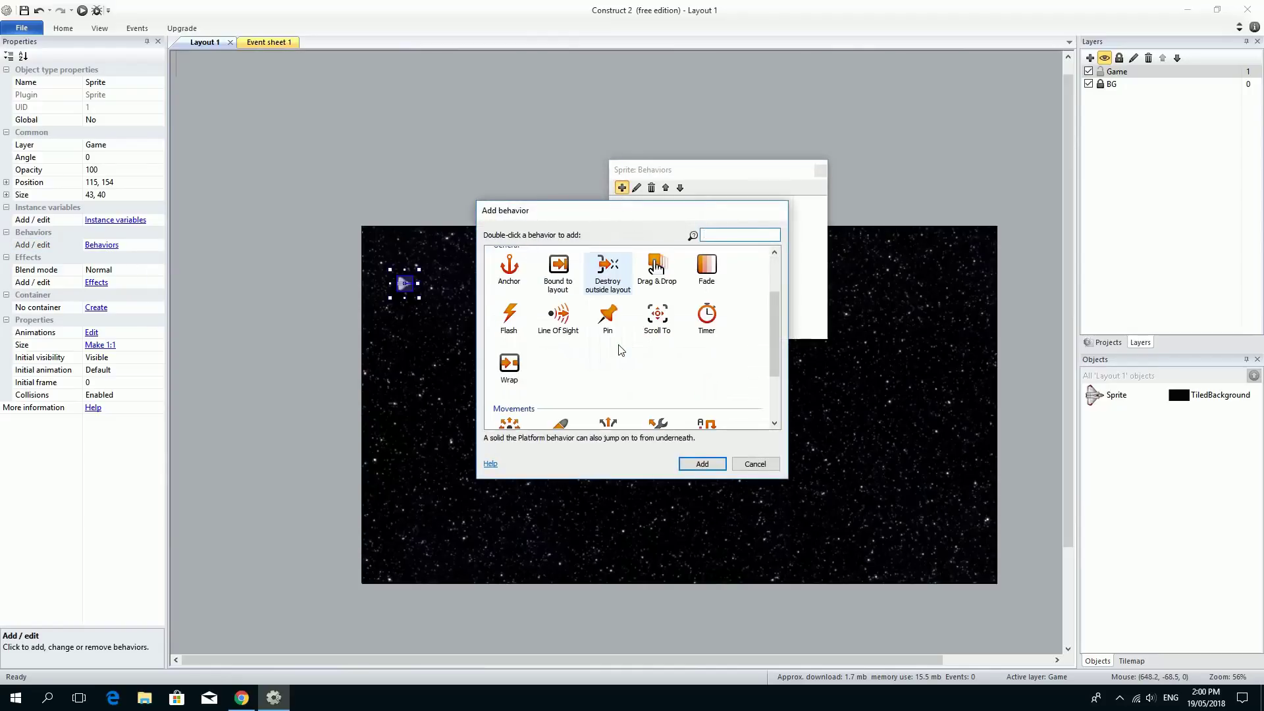
scroll(619, 350, "up", 1)
scroll(619, 349, "down", 3)
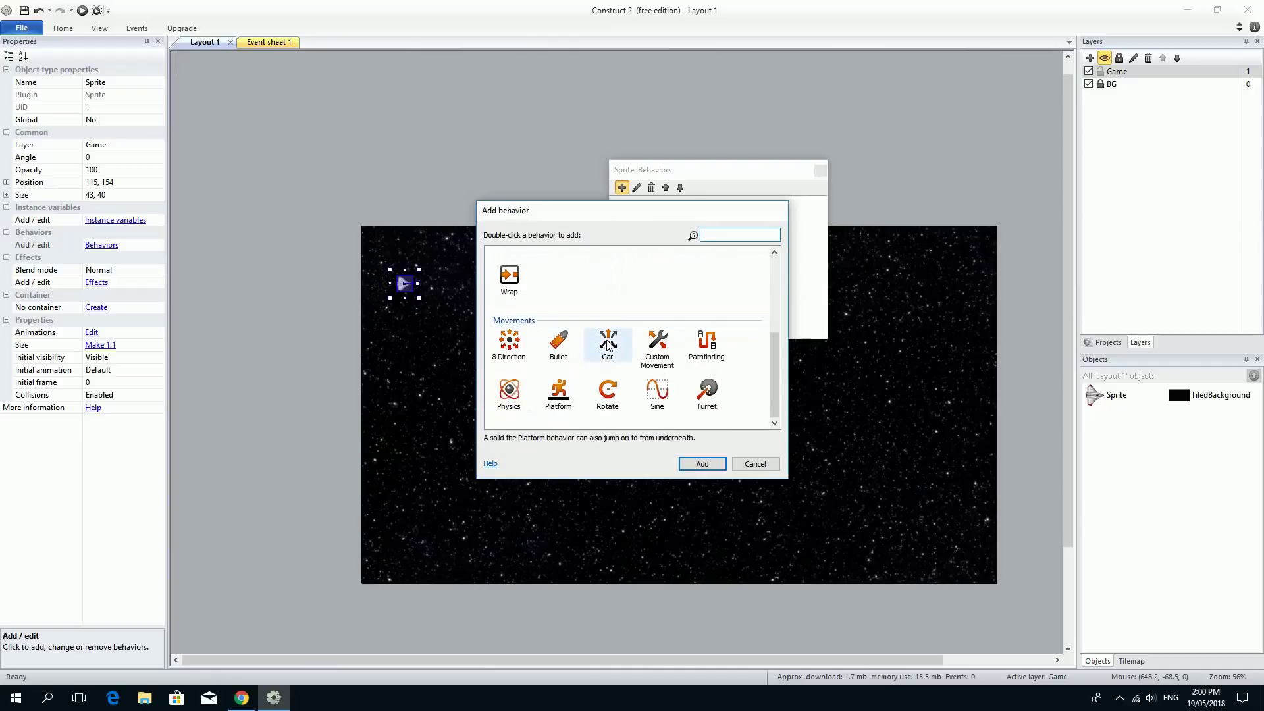
left_click(506, 344)
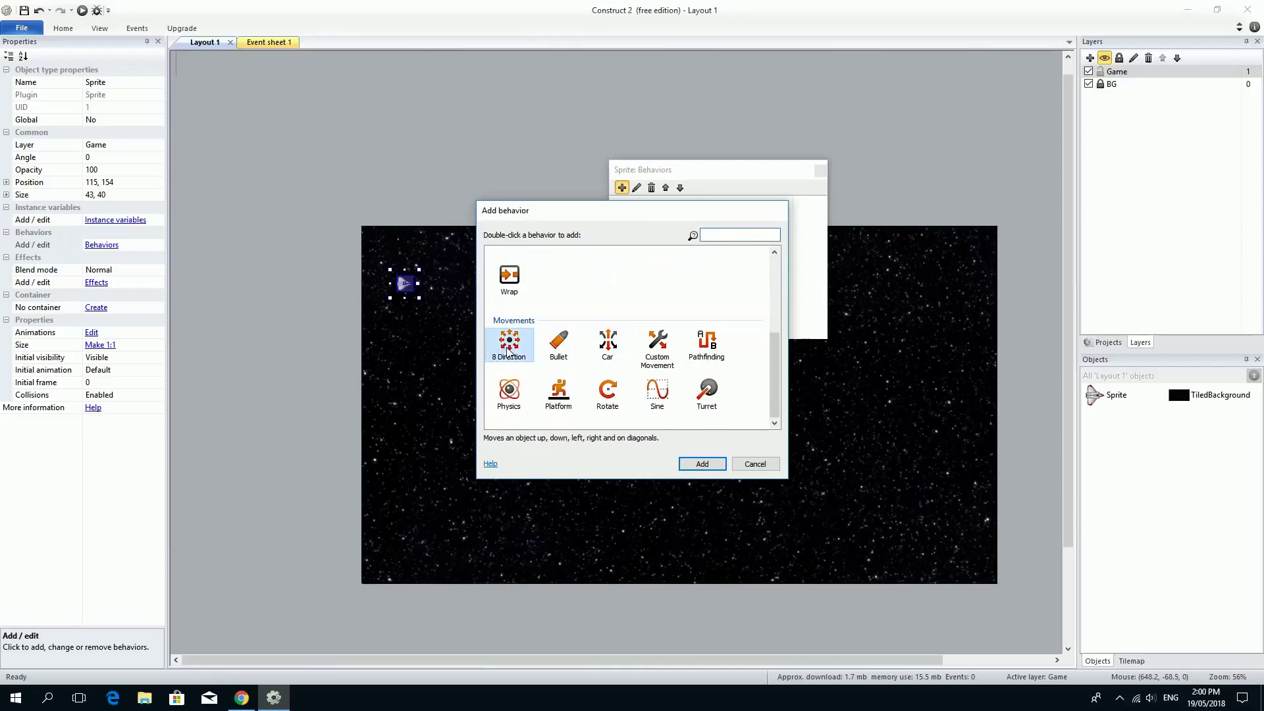
left_click(703, 464)
Also attach the Scroll To and Bound to layout behaviors to the ship.
left_click(622, 188)
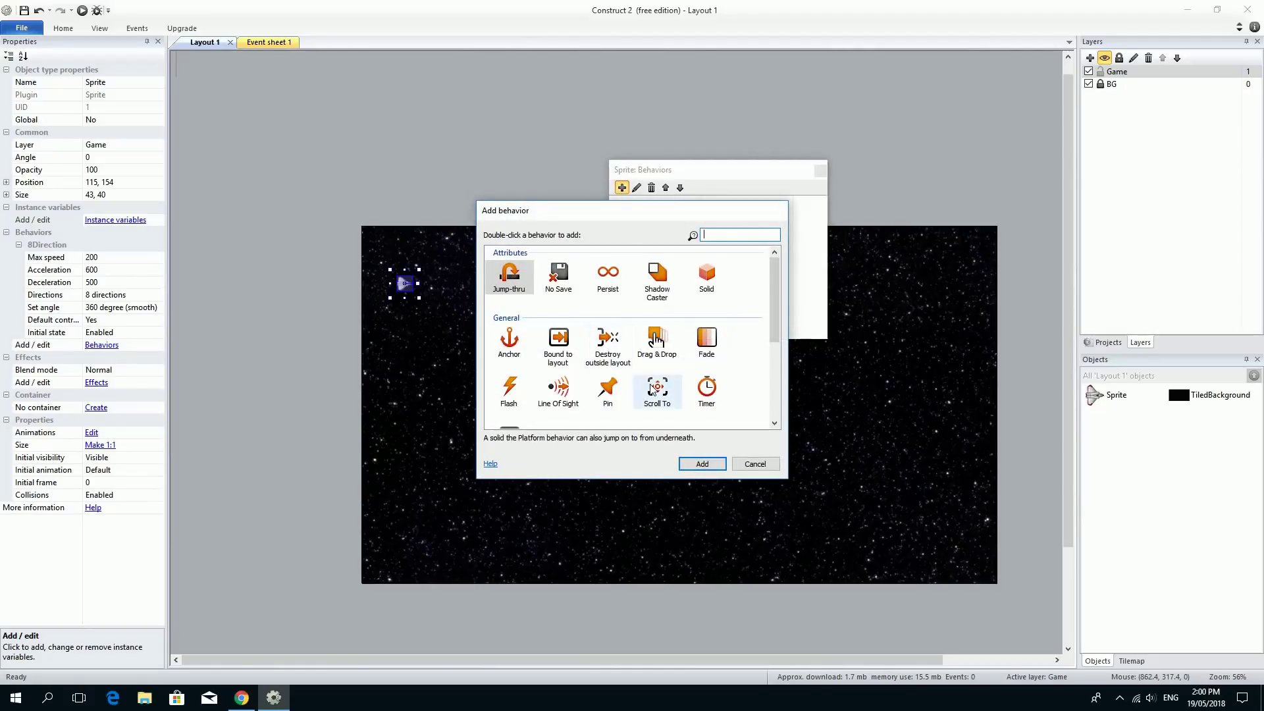
double_click(651, 382)
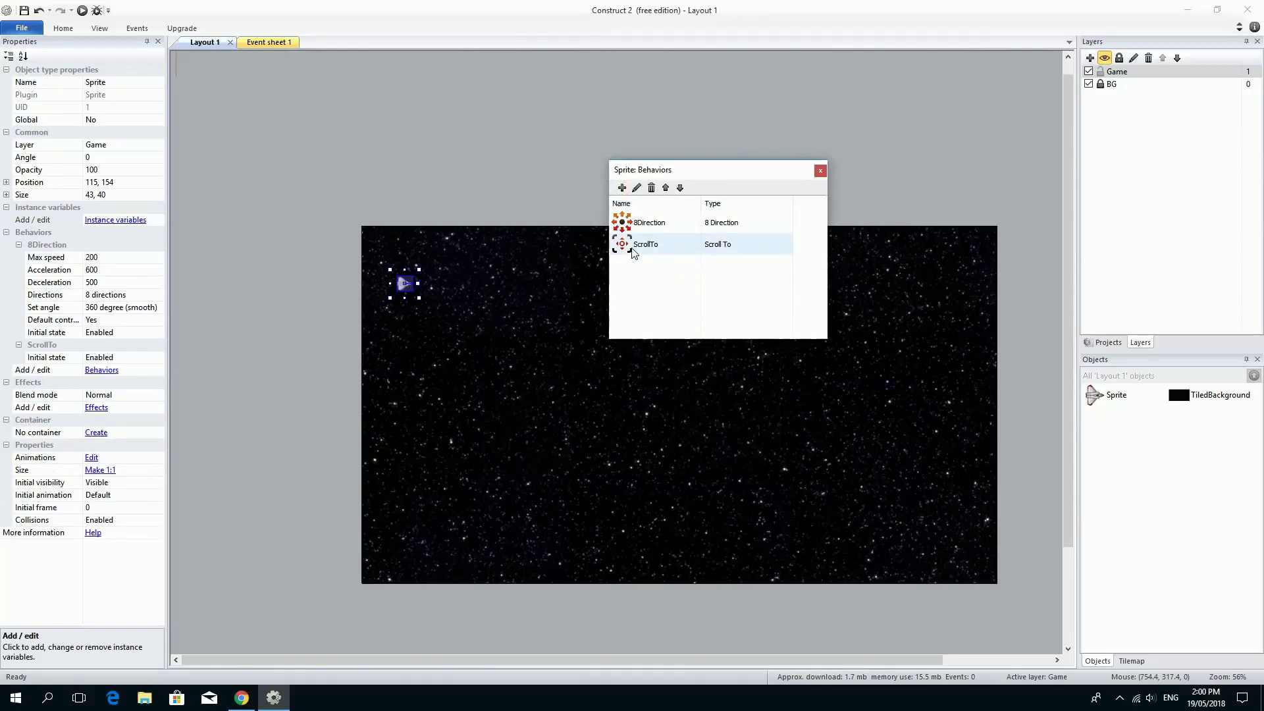
left_click(622, 187)
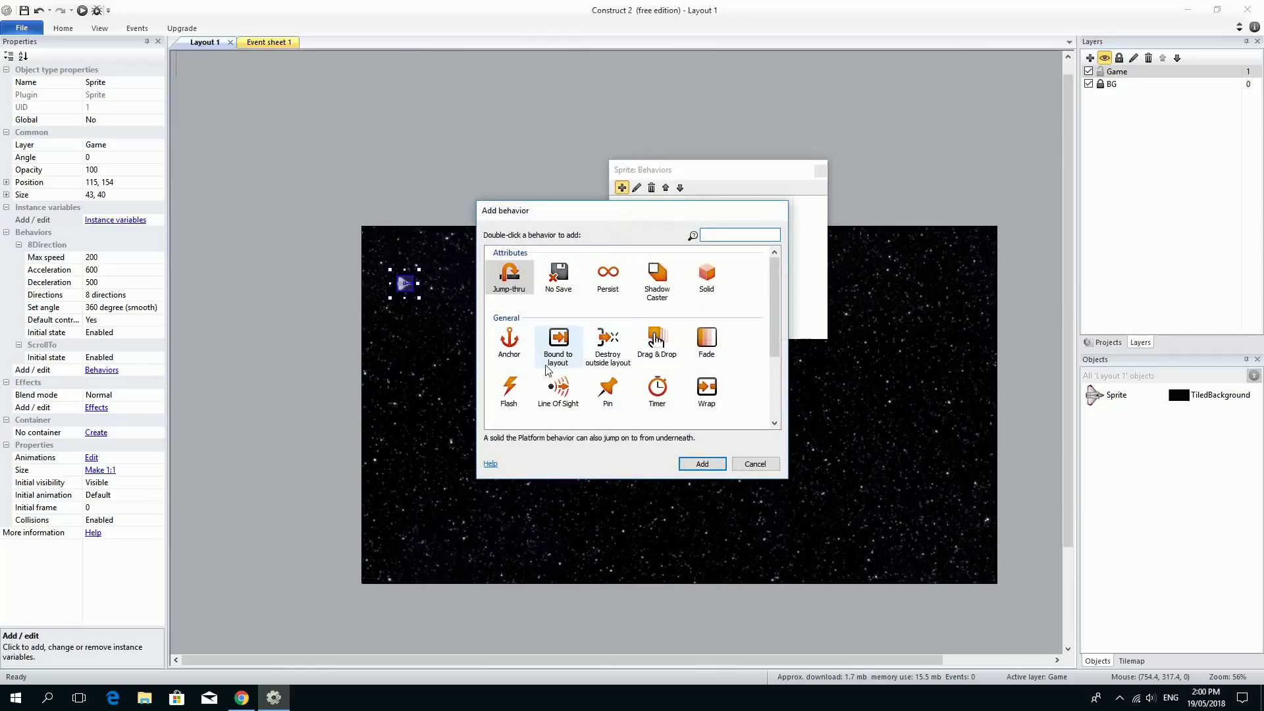
left_click(545, 369)
double_click(556, 344)
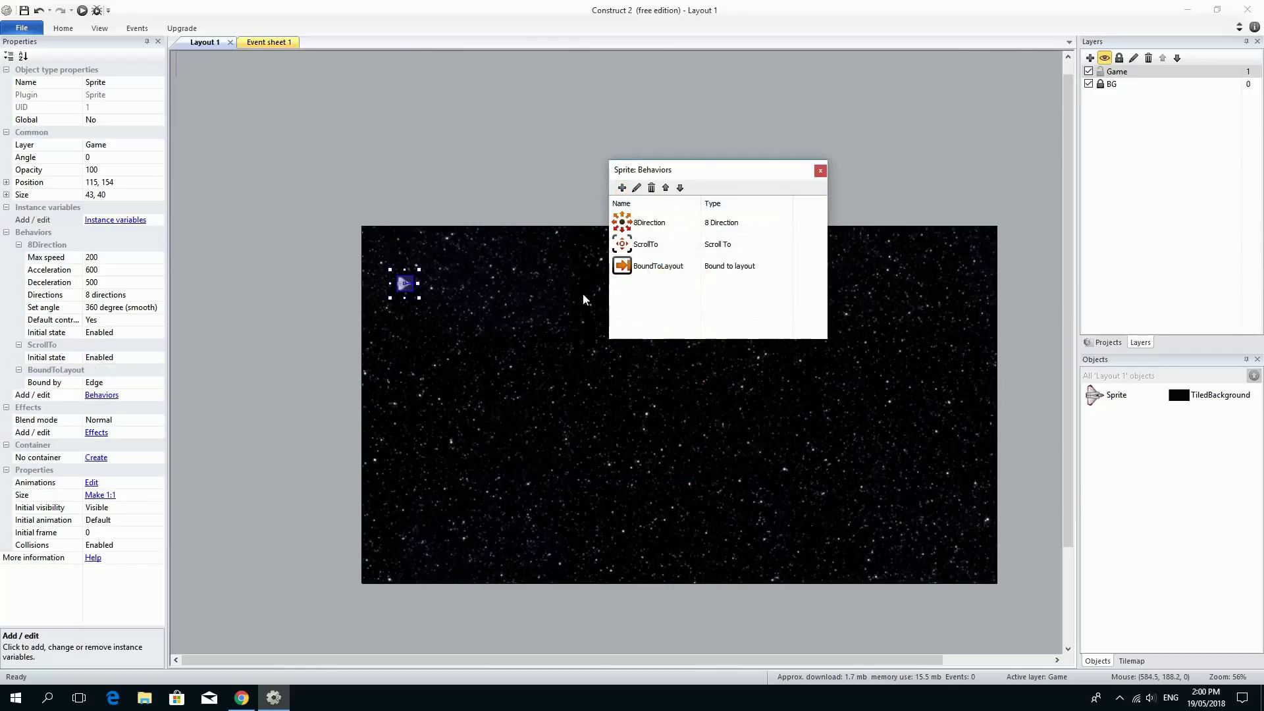
left_click(820, 172)
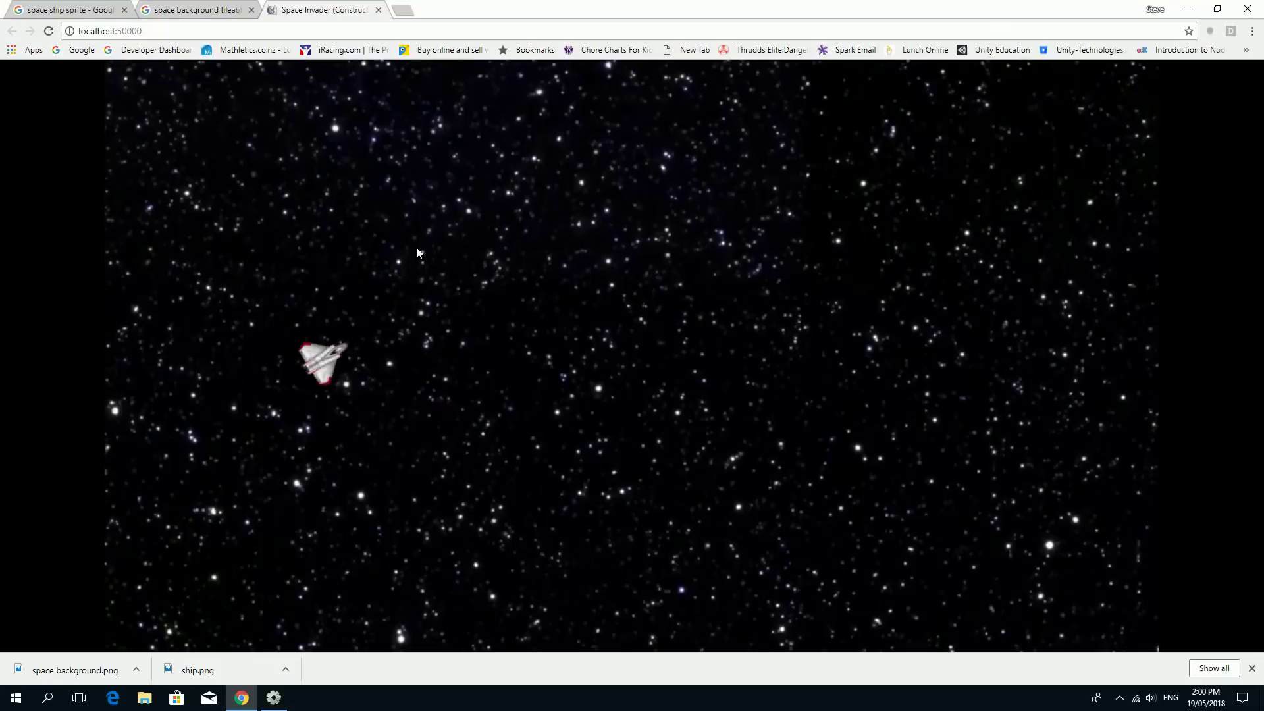
Test-fly the ship with the arrow keys, then close the preview and return to Construct 2.
key("Up")
key("Left")
key("Right")
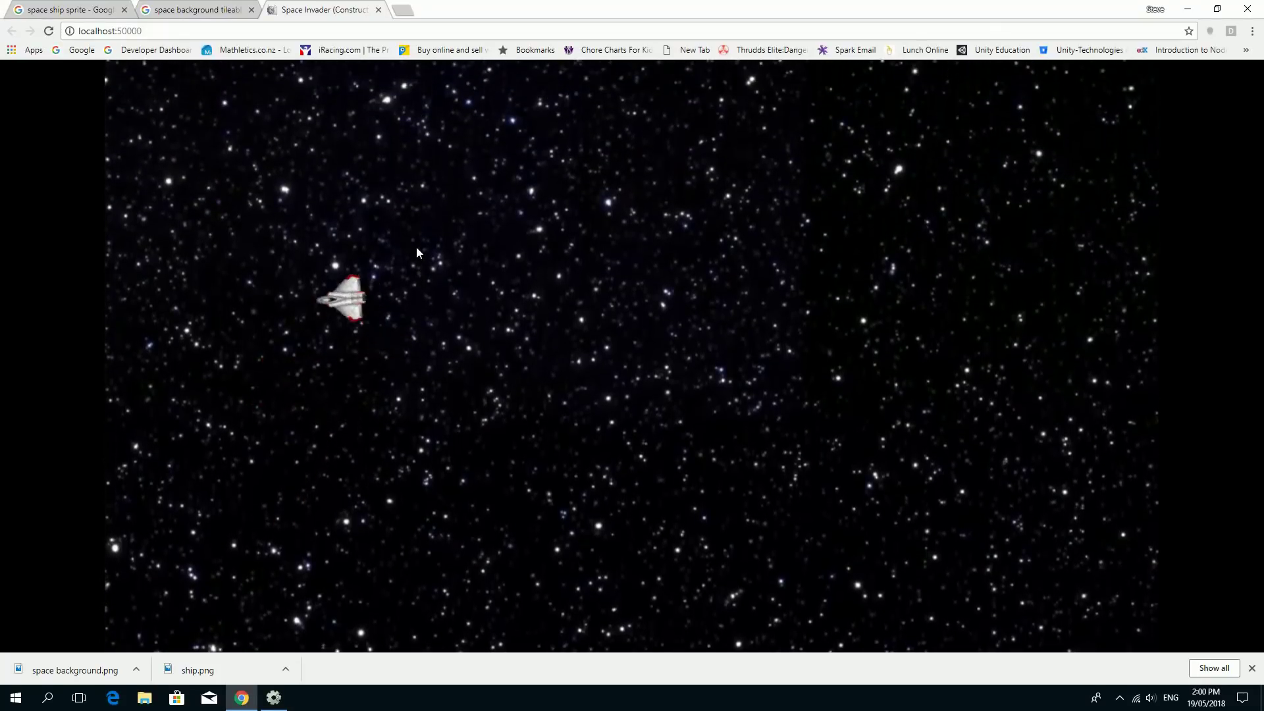
key("Down")
key("Right")
key("Left")
key("Down")
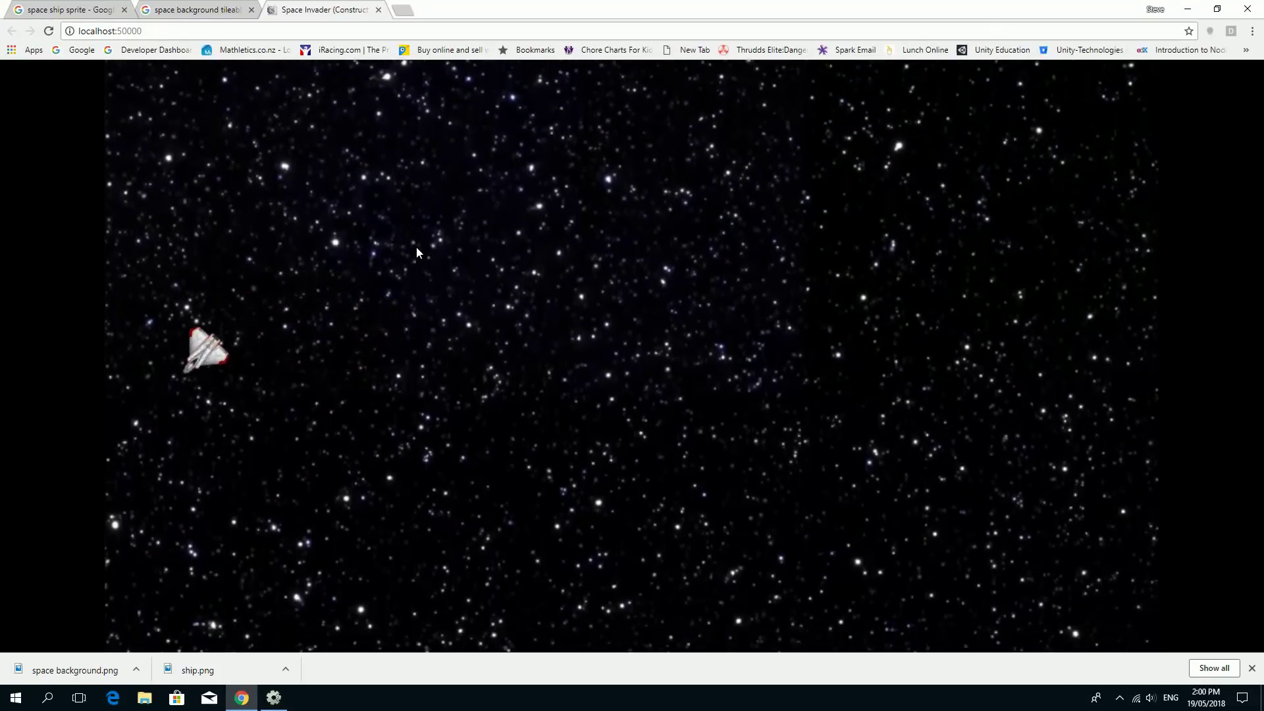
key("Right")
key("Up")
key("Right")
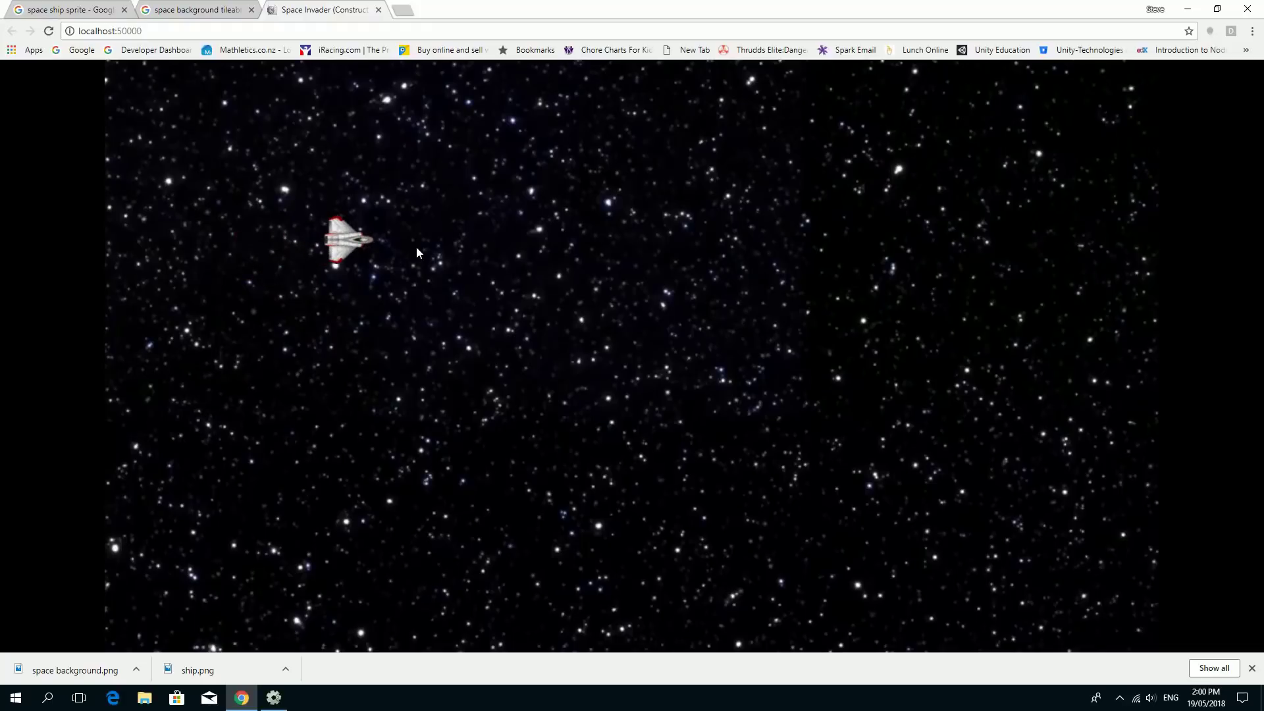
left_click(380, 10)
left_click(1188, 9)
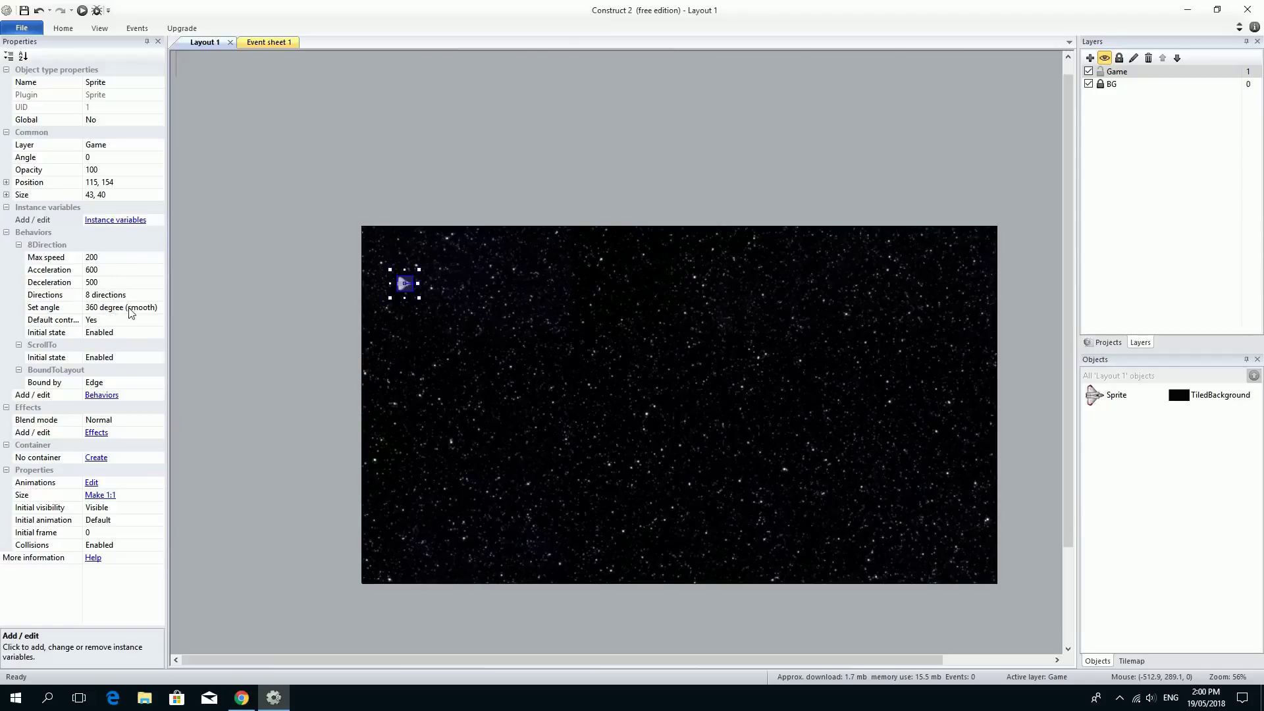
Set the ship's 8Direction Set angle property to No so it keeps a fixed angle.
left_click(155, 308)
left_click(157, 307)
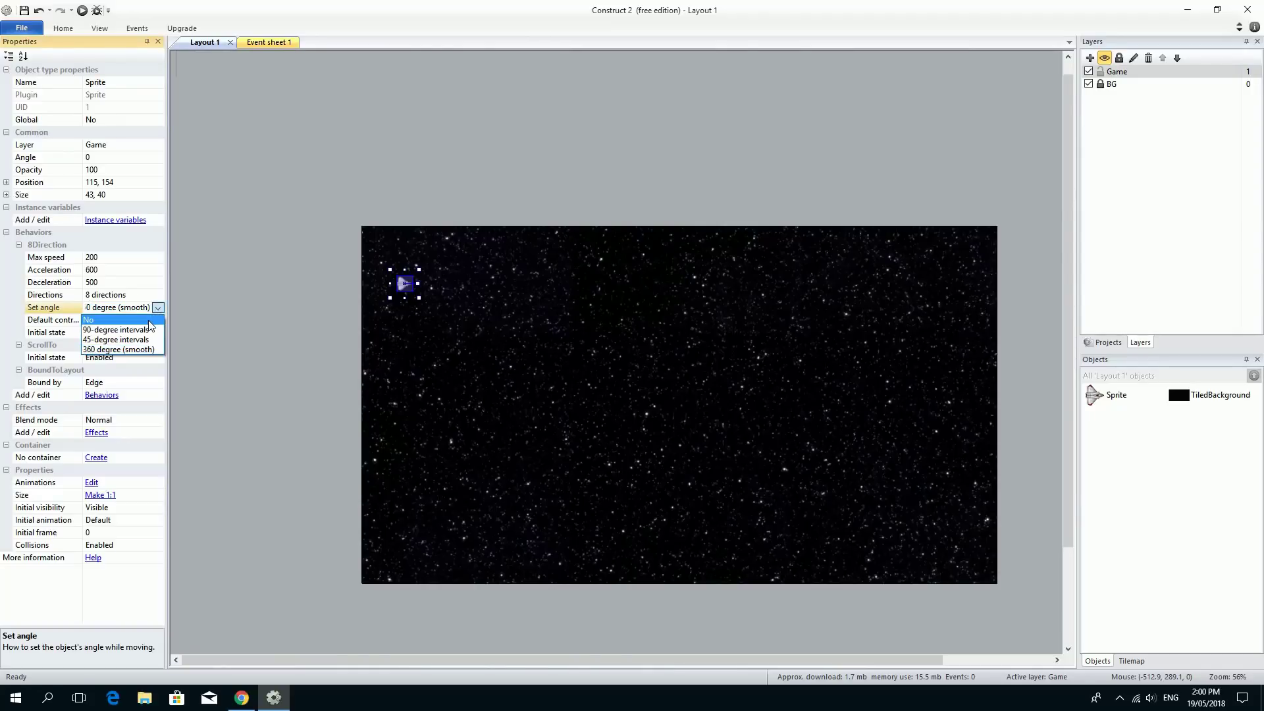
left_click(150, 322)
left_click(240, 328)
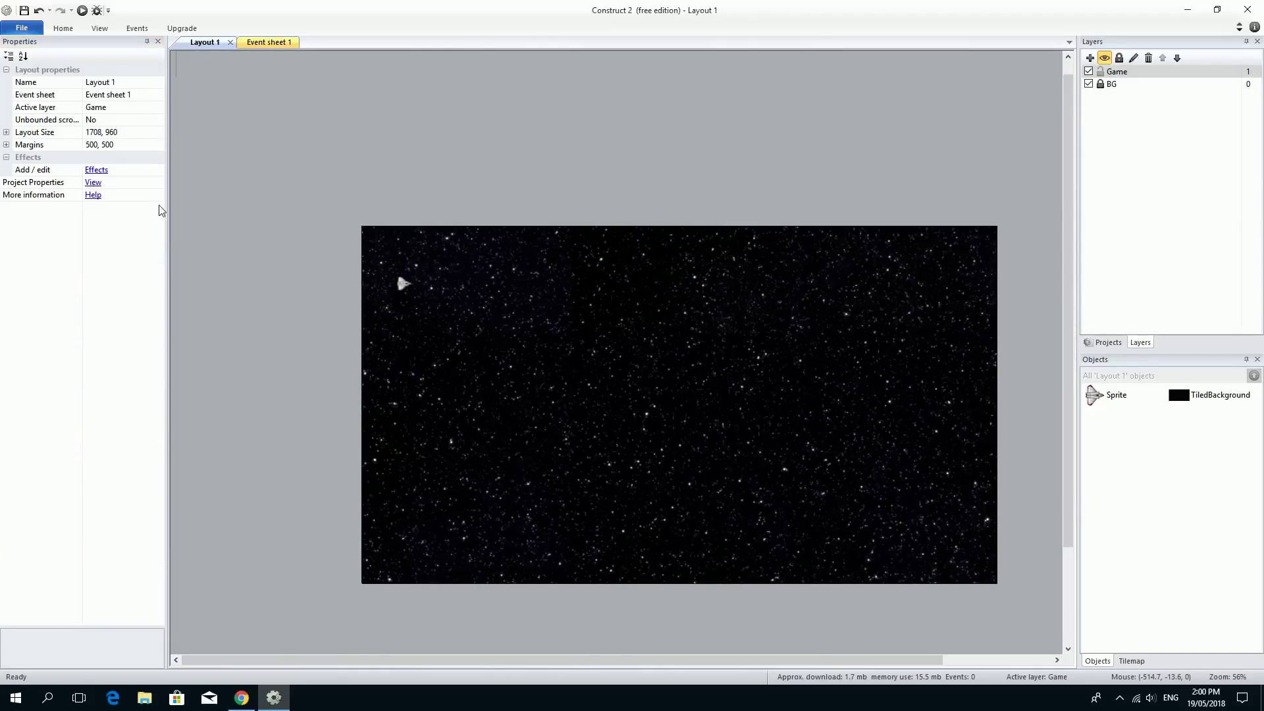
Run the layout and fly the ship with the arrow keys to confirm it doesn't turn, then close the preview.
left_click(82, 10)
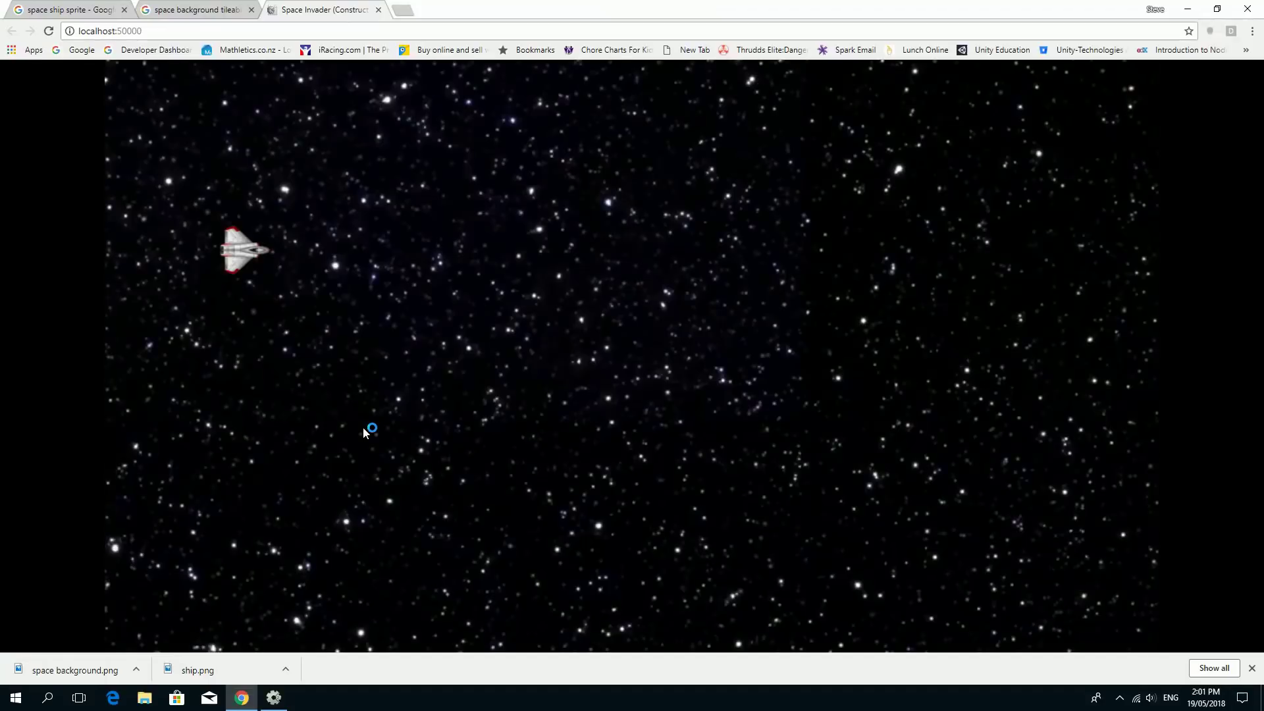
key("Right")
key("Down")
key("Up")
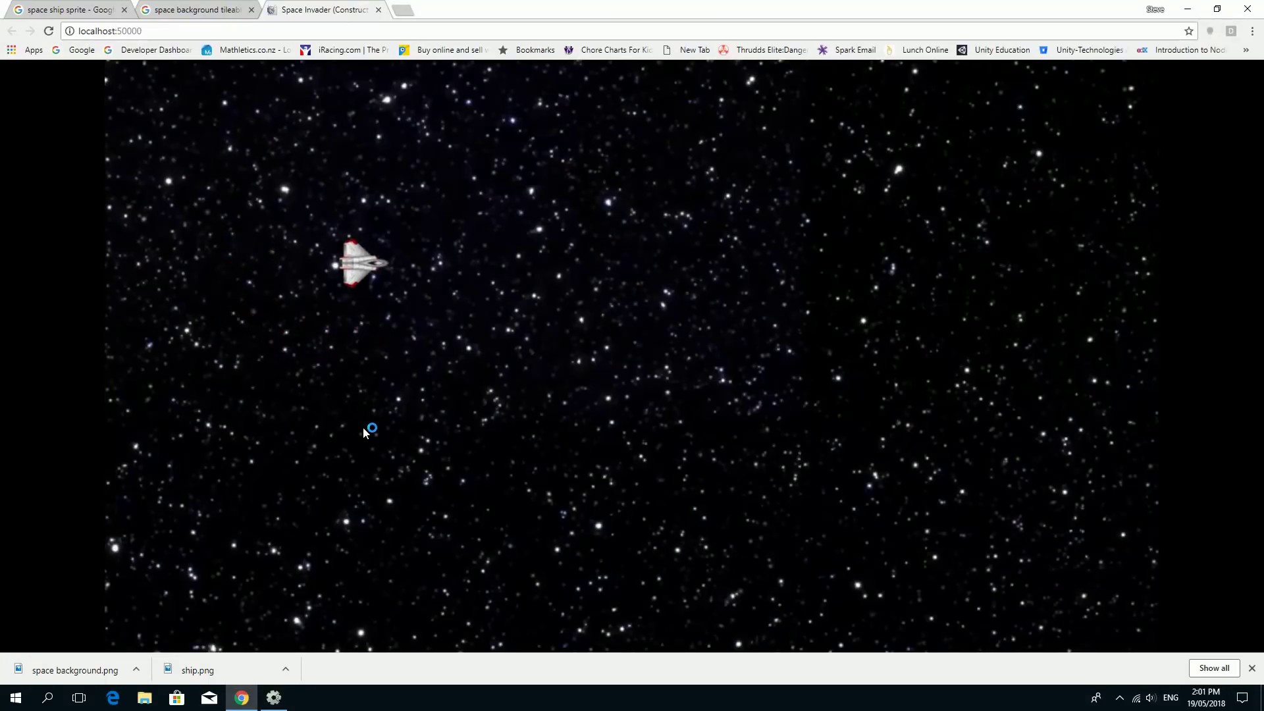
key("Left")
key("Down")
key("Left")
key("Right")
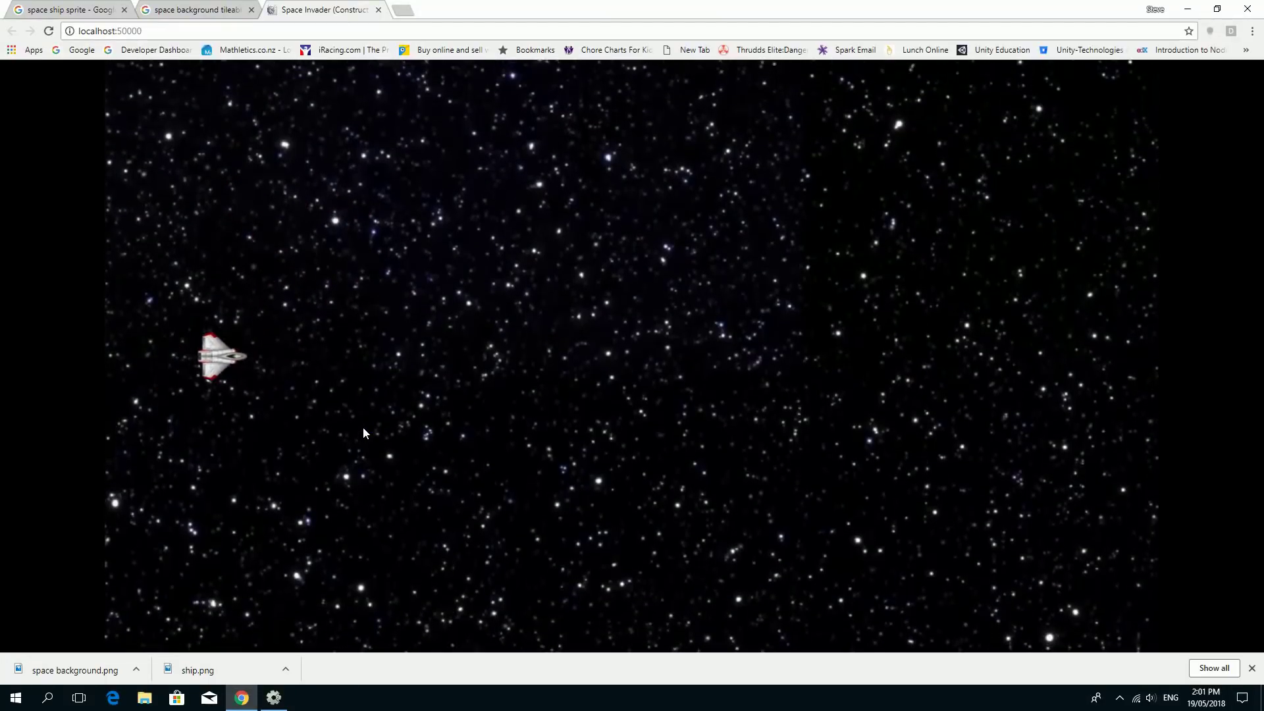
key("Left")
key("Up")
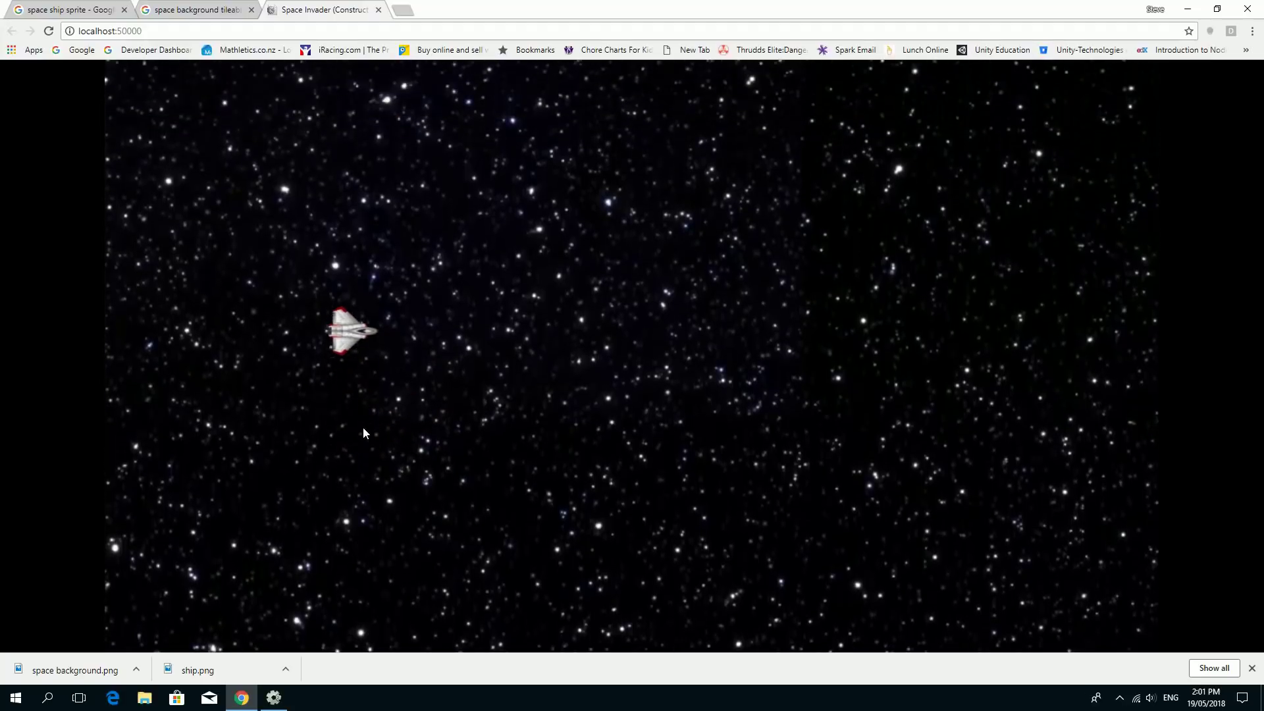
key("Left")
key("Up")
key("Up")
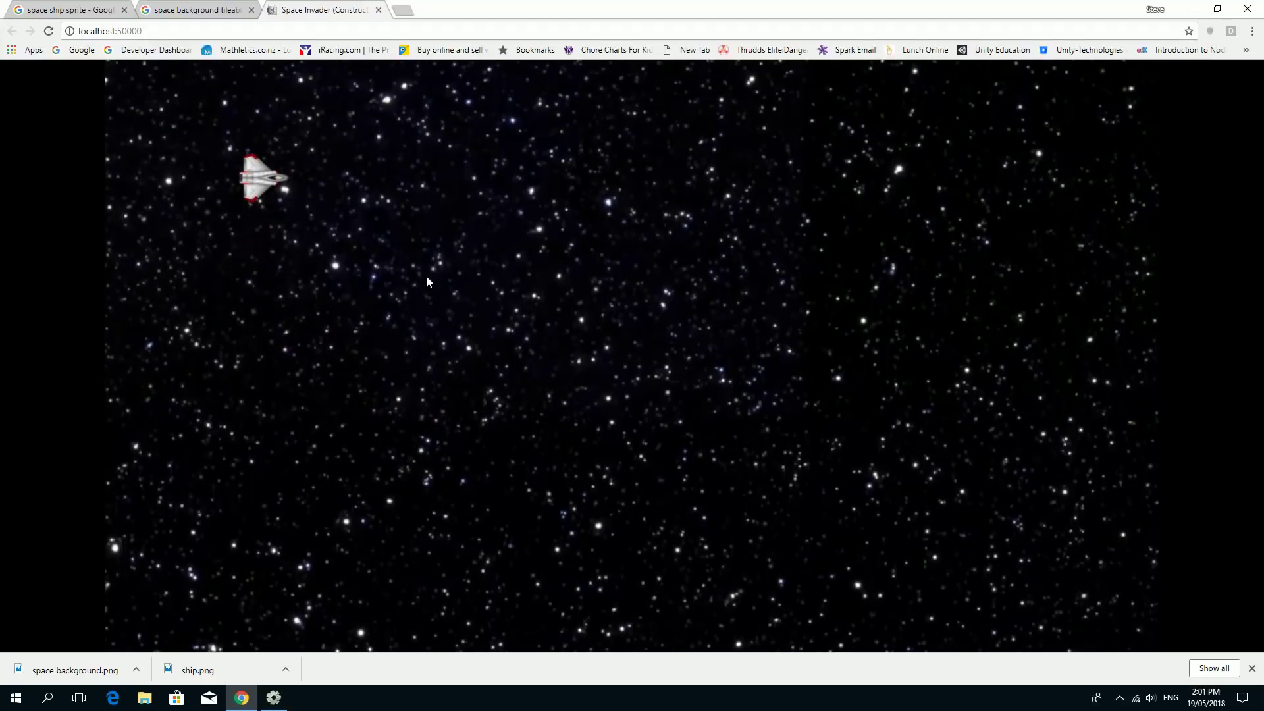
left_click(378, 9)
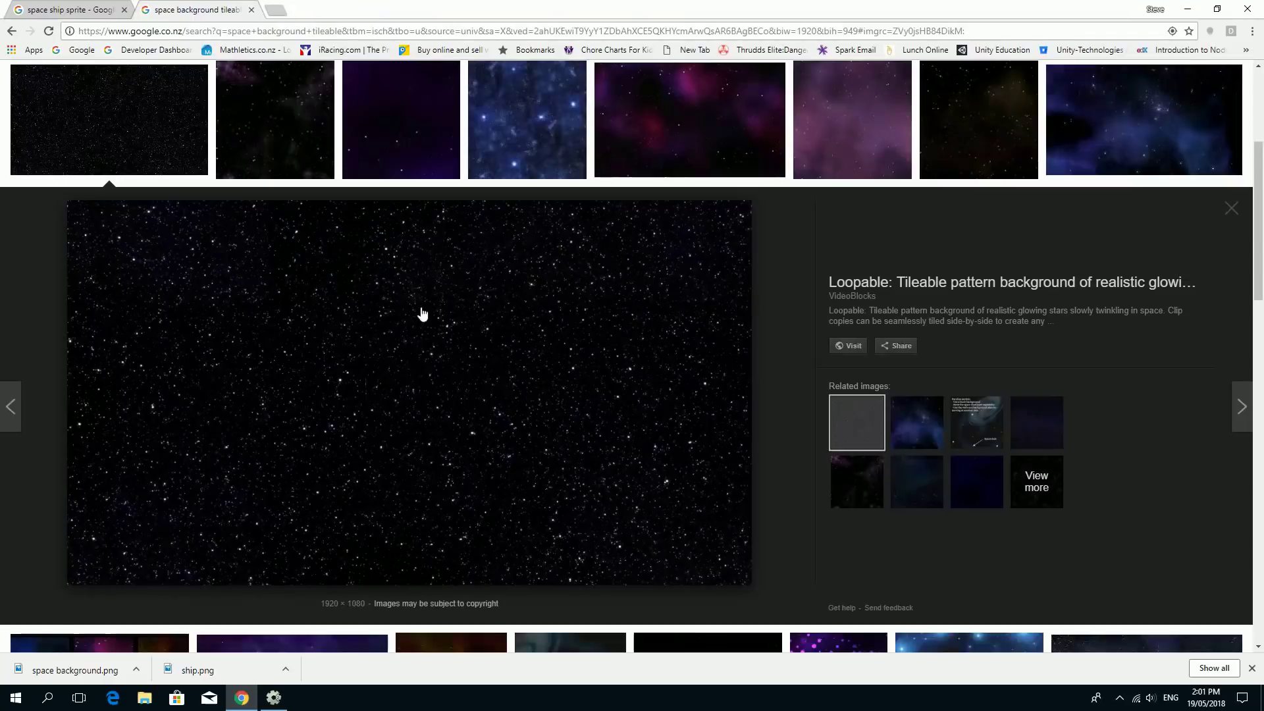
Switch back to the Construct 2 editor from the taskbar.
left_click(274, 698)
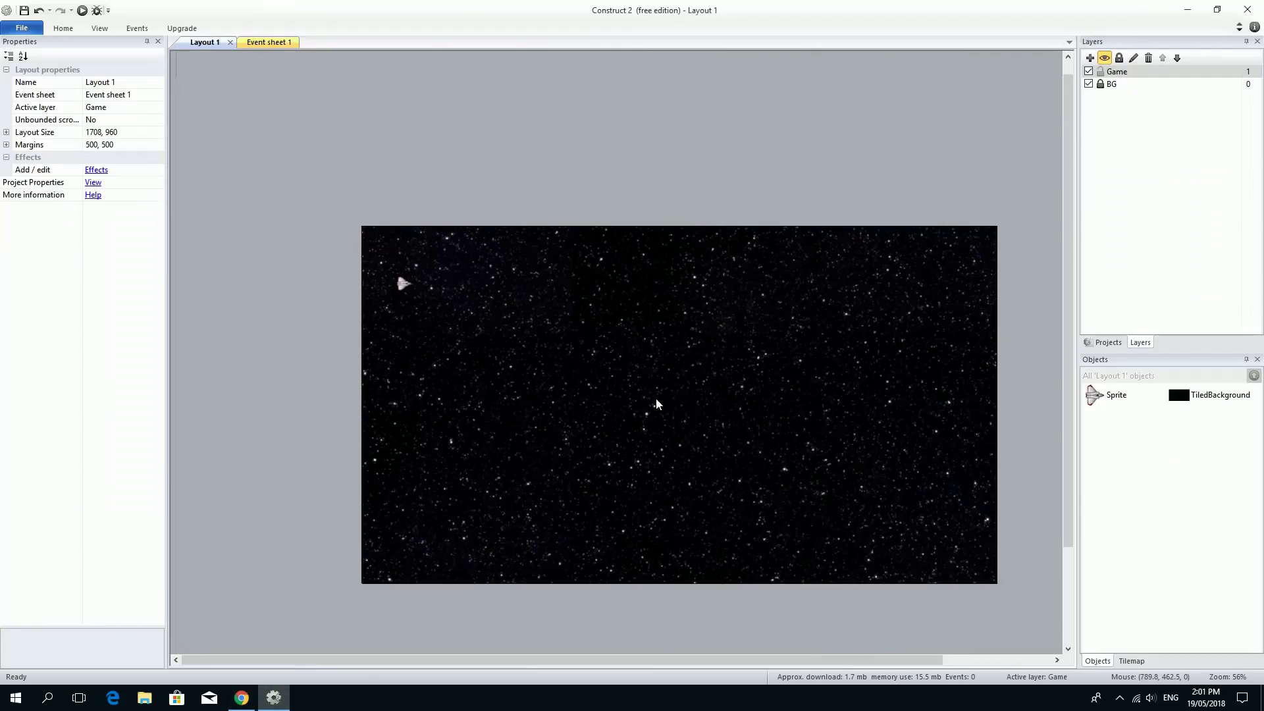